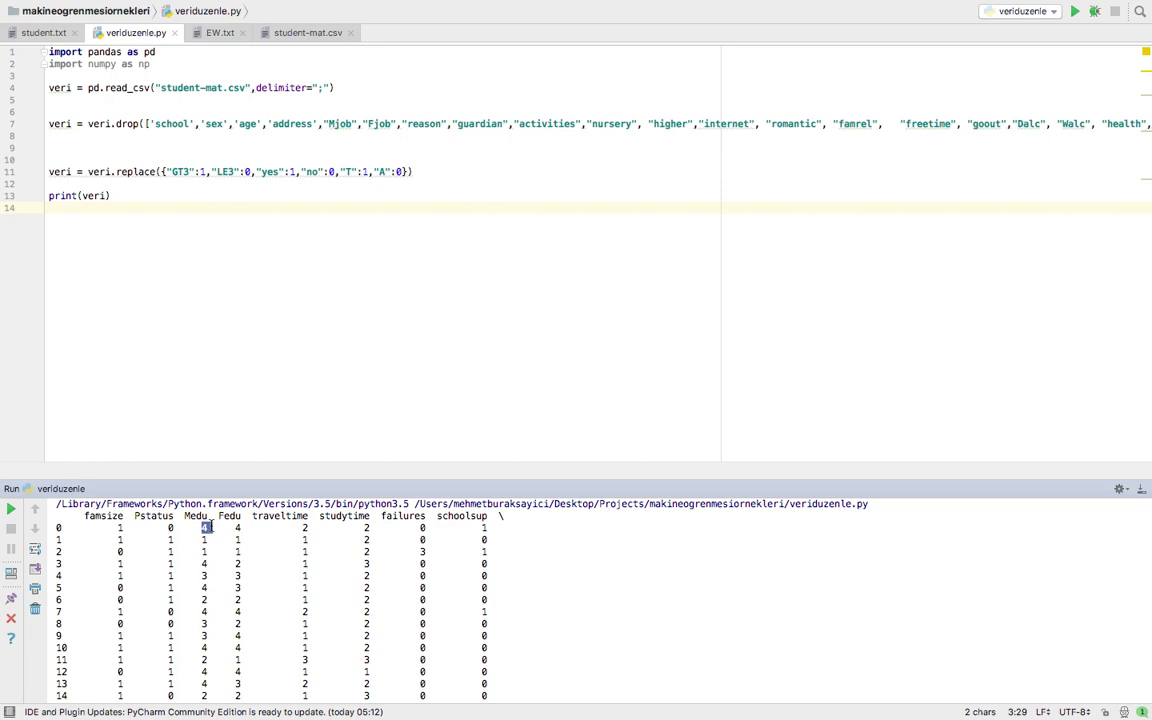
Examine the Medu column in the printed student data of the veriduzenle run output.
scroll(300, 600, down, 2)
scroll(300, 600, up, 2)
key(ctrl+Right)
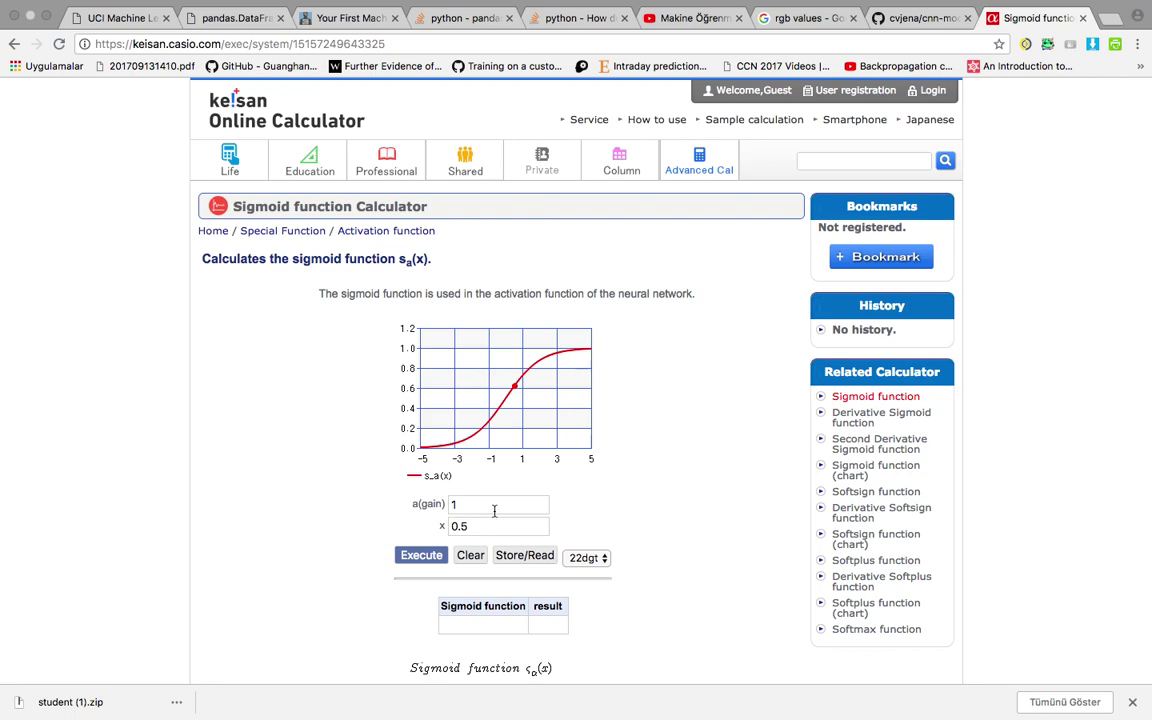
key(super+Tab)
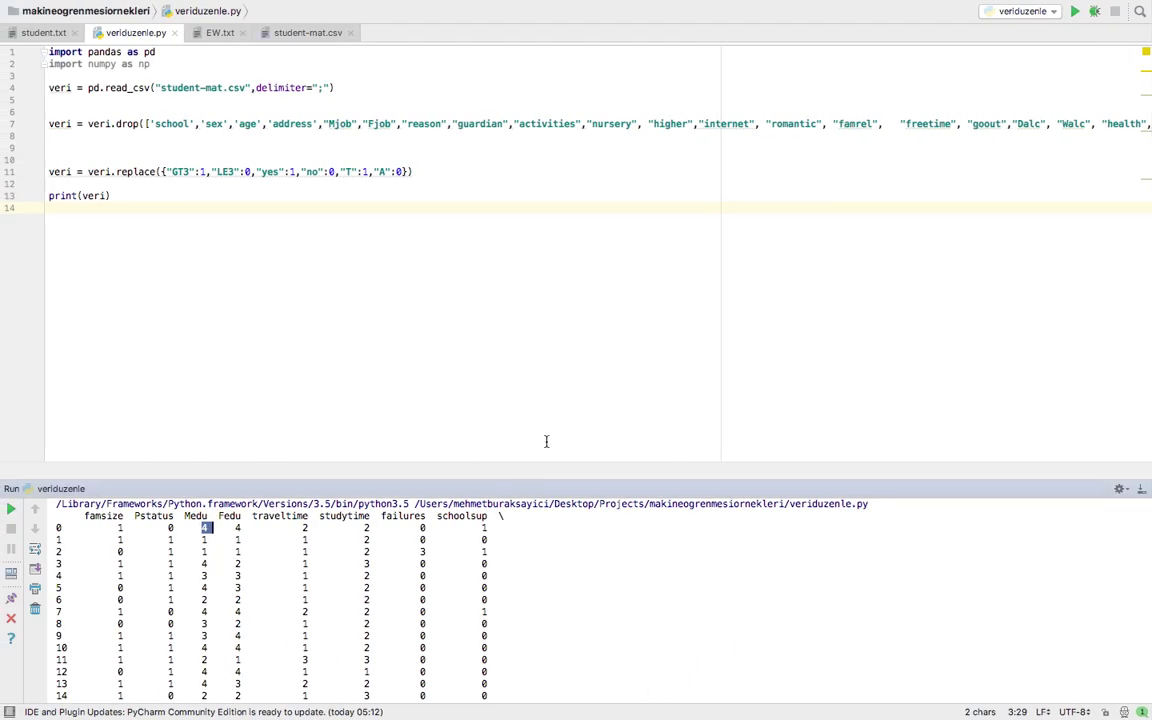
double_click(205, 516)
Switch to the sigmoid function calculator in Chrome and calculate the function for x = 0 with gain 1.
key(ctrl+Right)
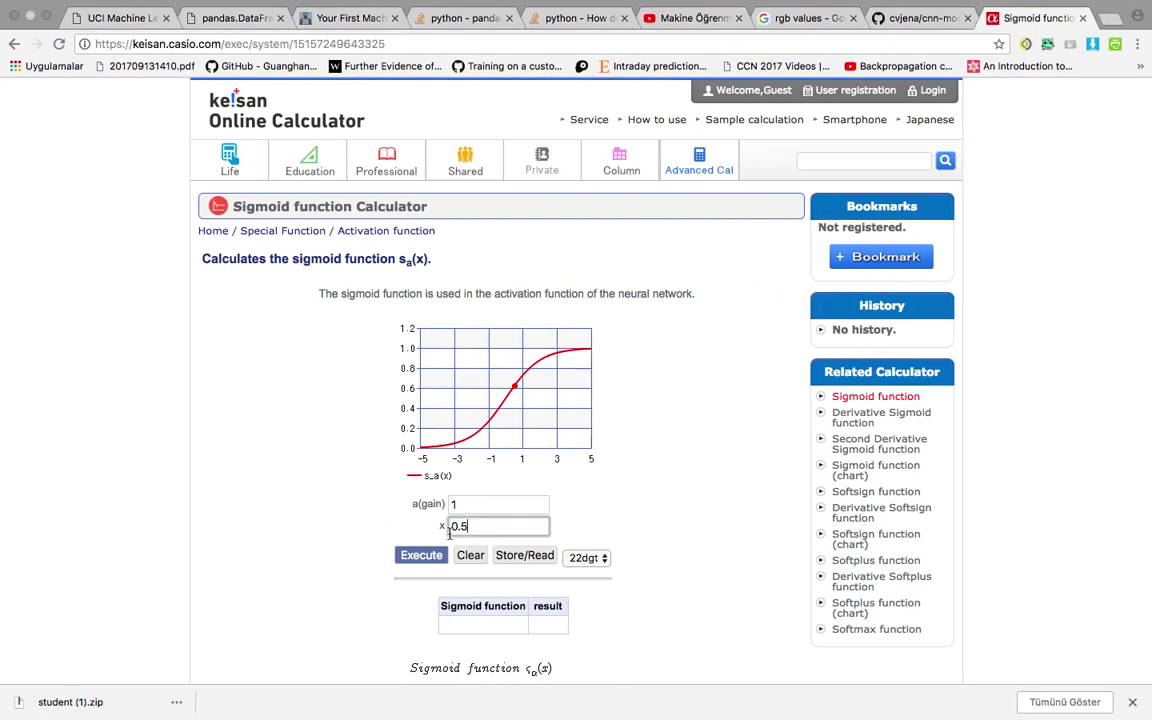
drag(470, 527, 446, 529)
text(0)
click(431, 553)
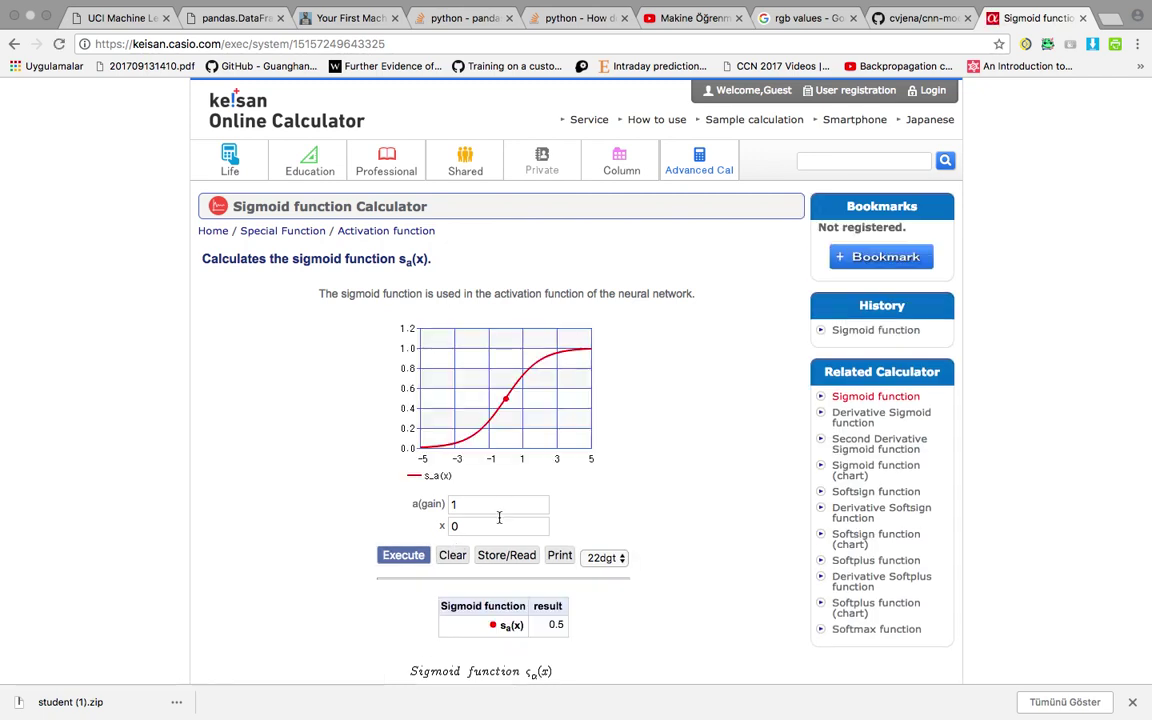
scroll(499, 517, down, 1)
scroll(455, 570, down, 3)
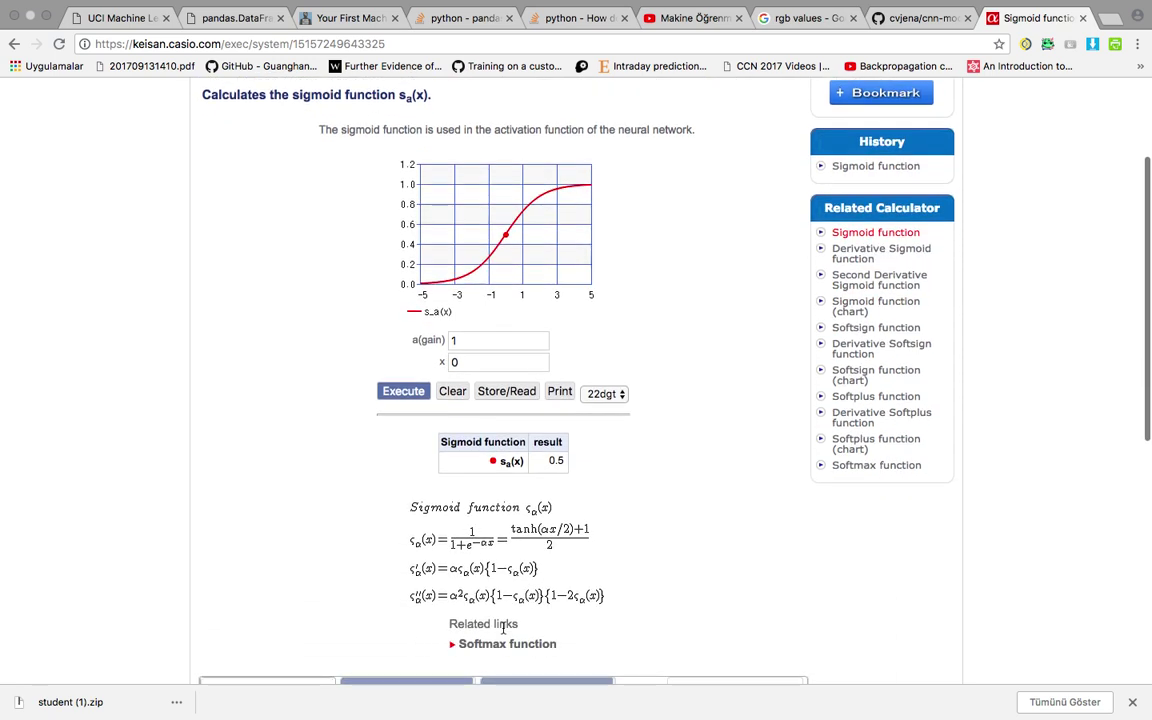
click(549, 460)
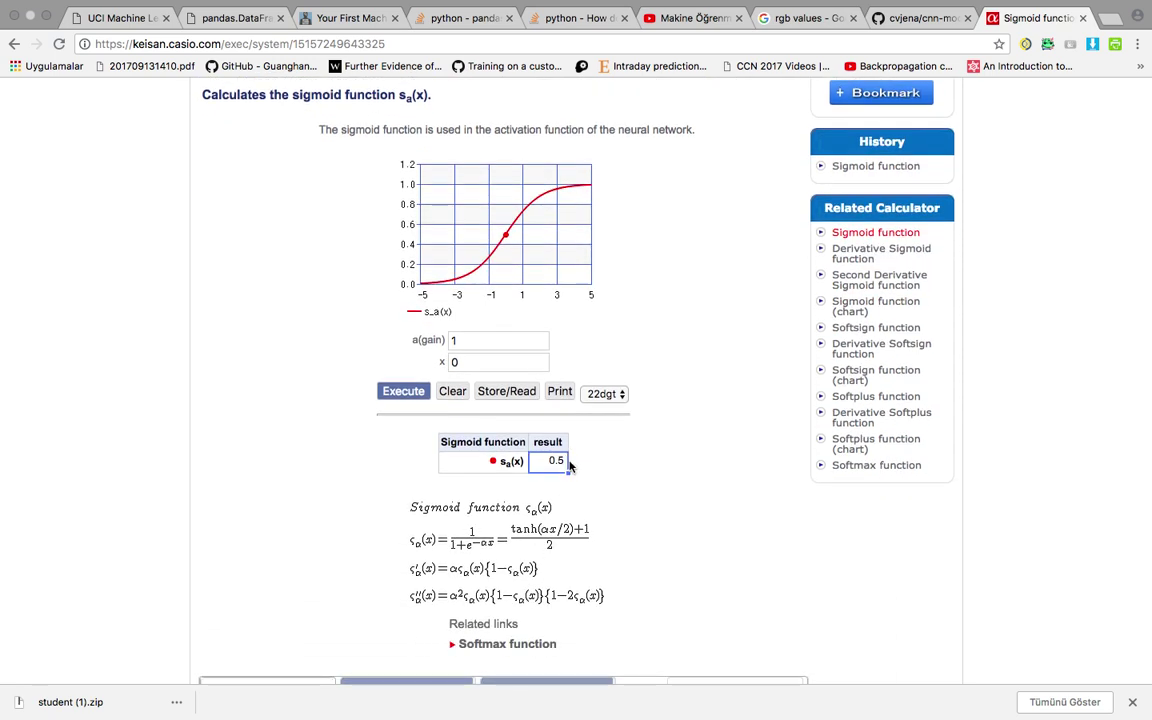
Calculate the sigmoid function for x = 1 and select the result value.
click(470, 362)
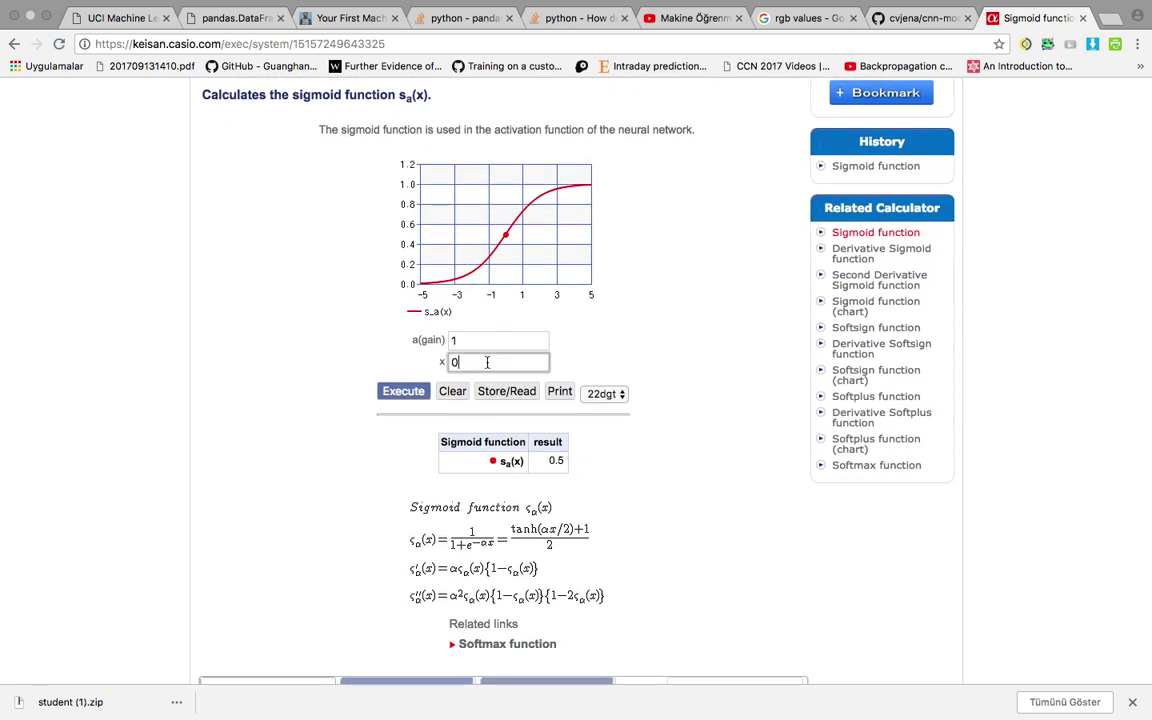
key(BackSpace)
text(1)
click(403, 393)
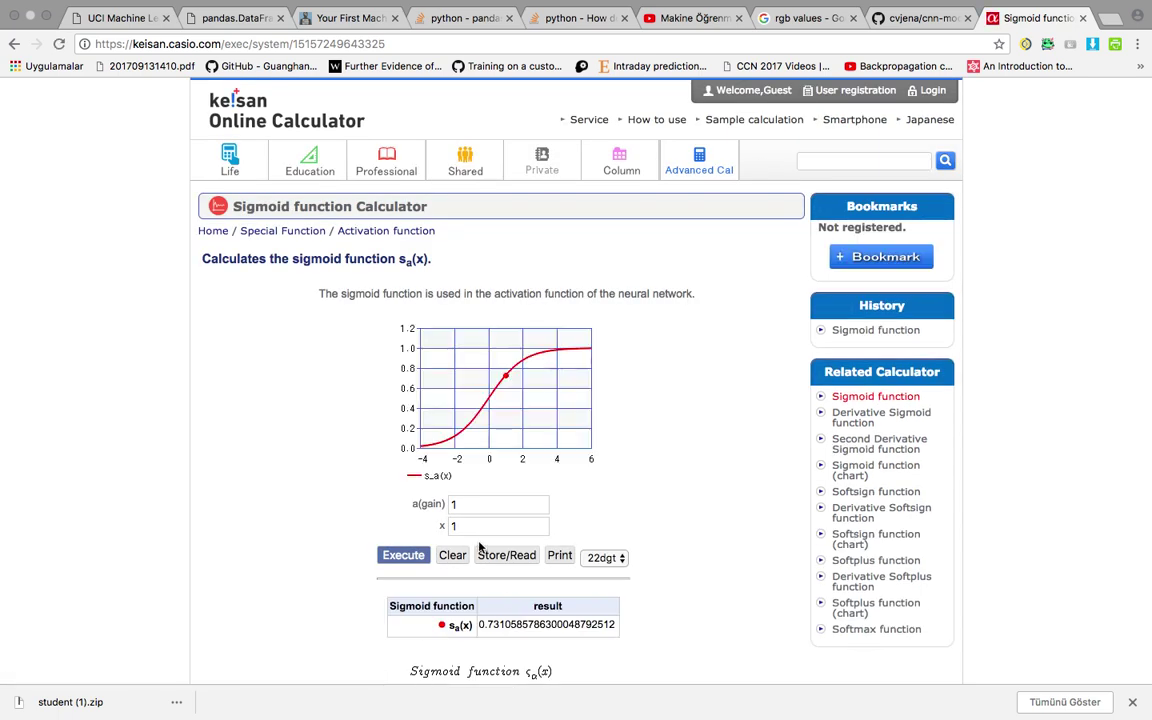
click(481, 626)
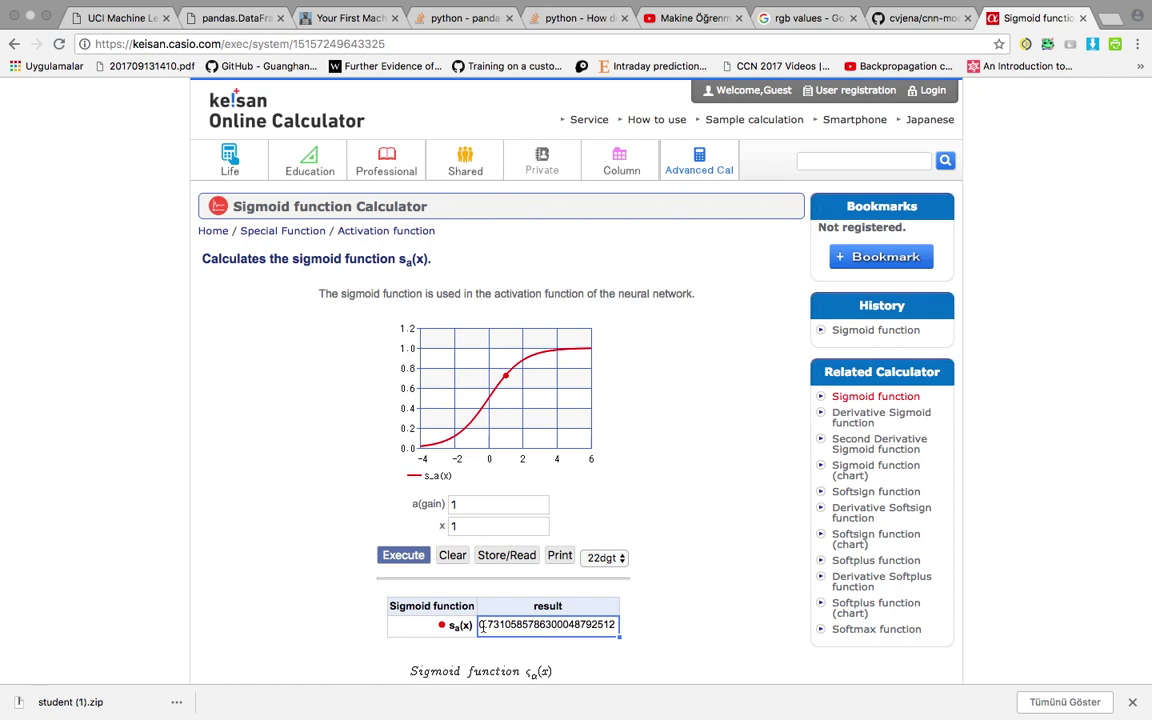
Calculate the sigmoid function for x = 2 and for x = 3, keeping the gain at 1.
double_click(449, 530)
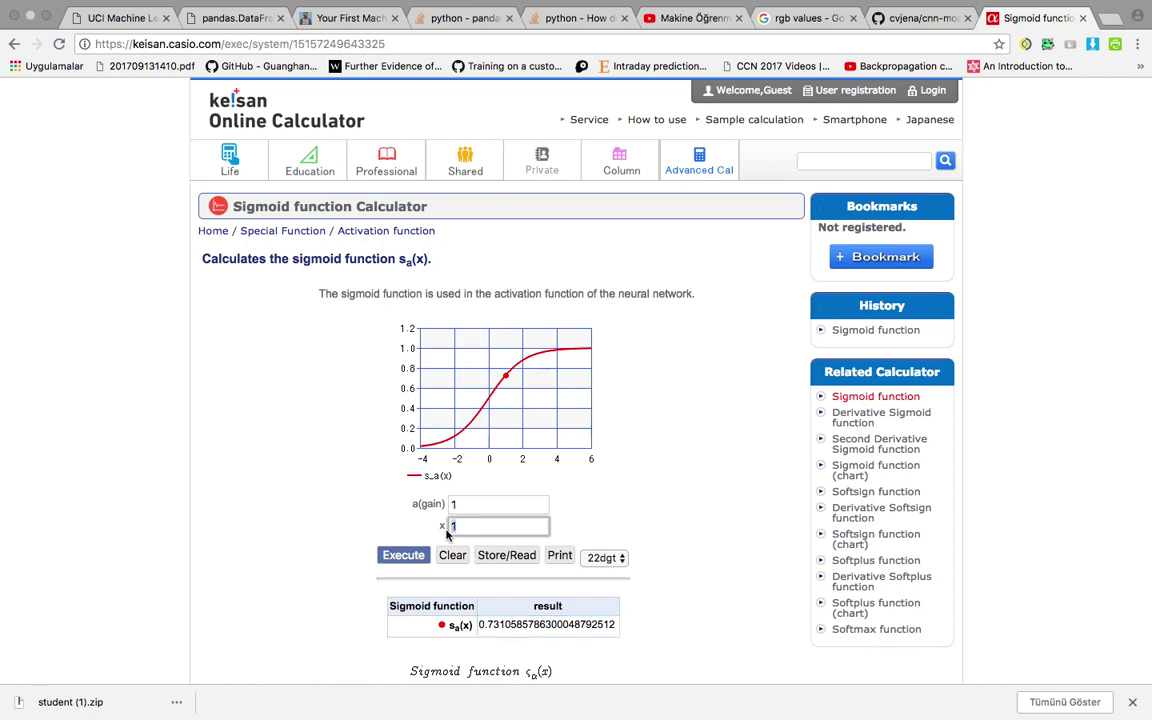
text(2)
click(405, 557)
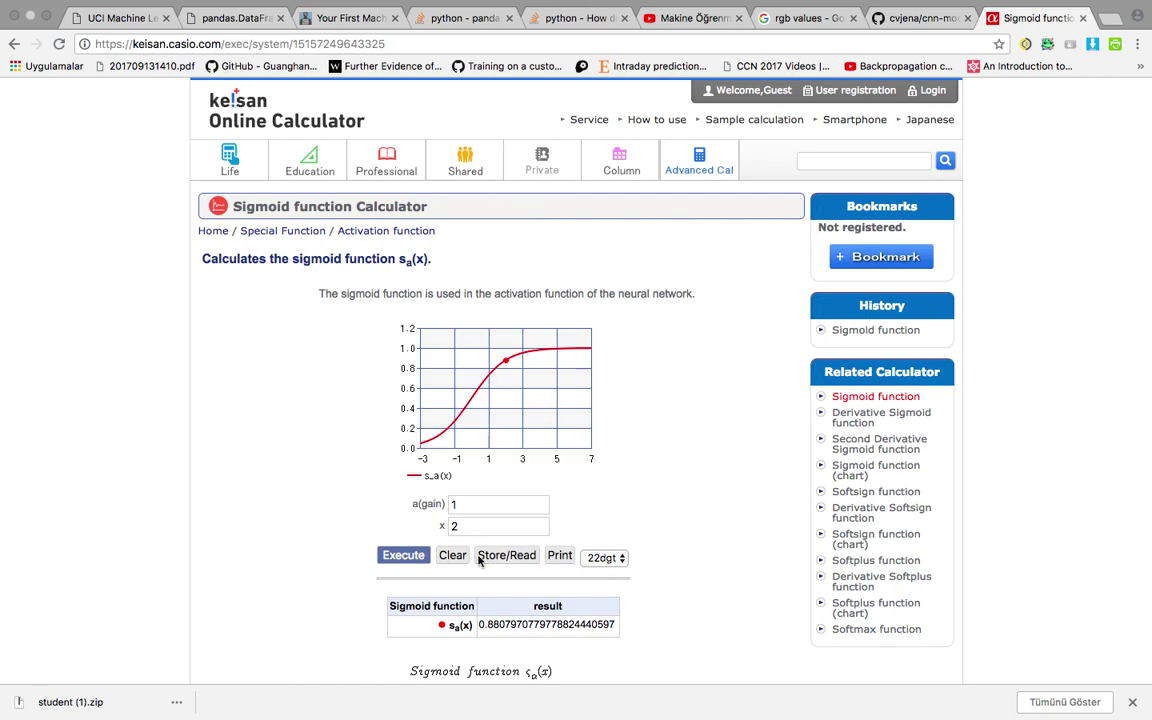
double_click(469, 522)
text(3)
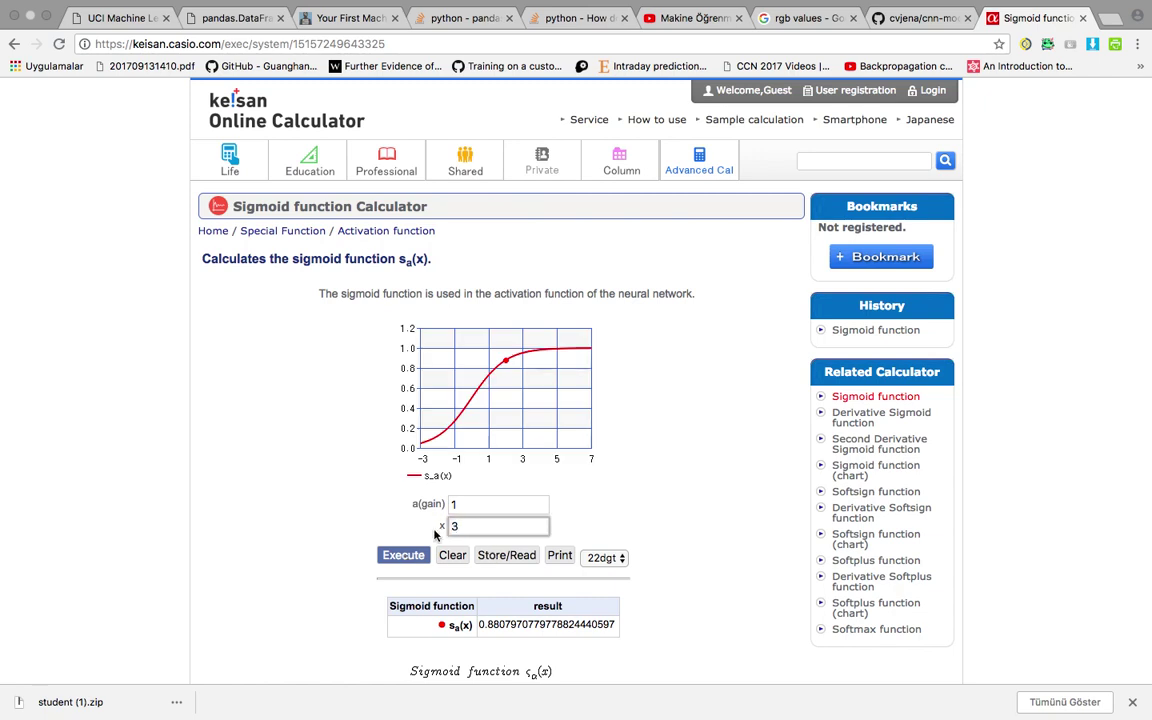
click(413, 559)
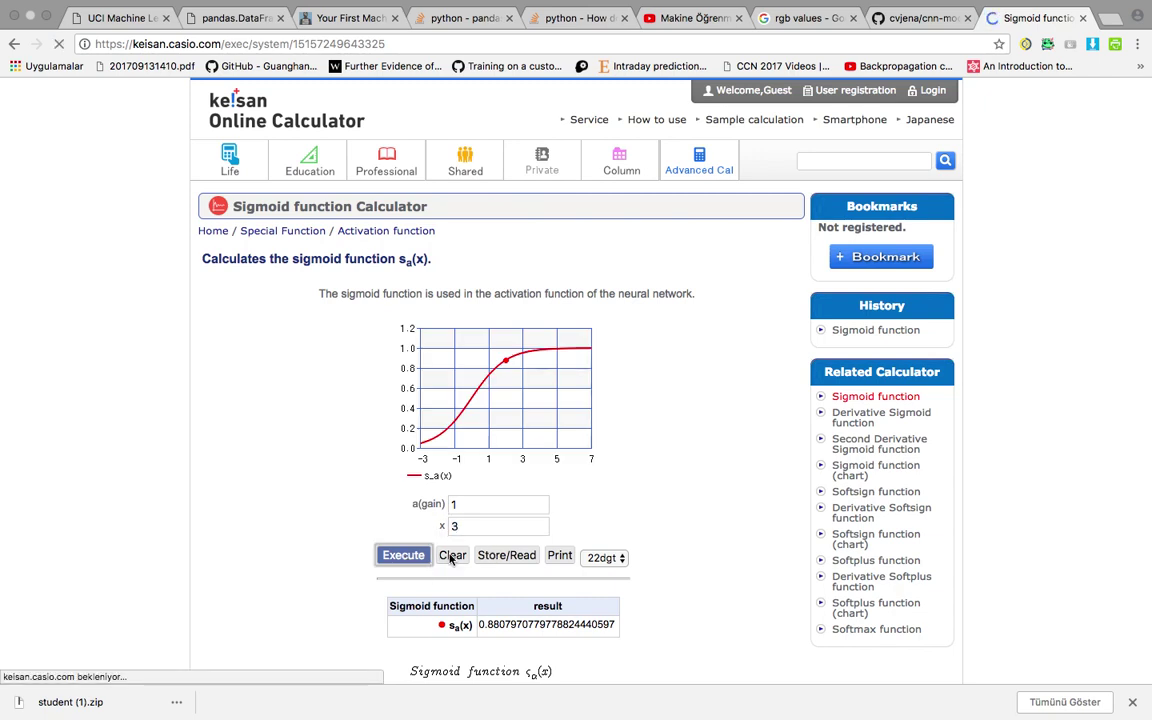
Calculate the sigmoid function for x = 4 and for x = 5, keeping the gain at 1.
drag(472, 527, 446, 530)
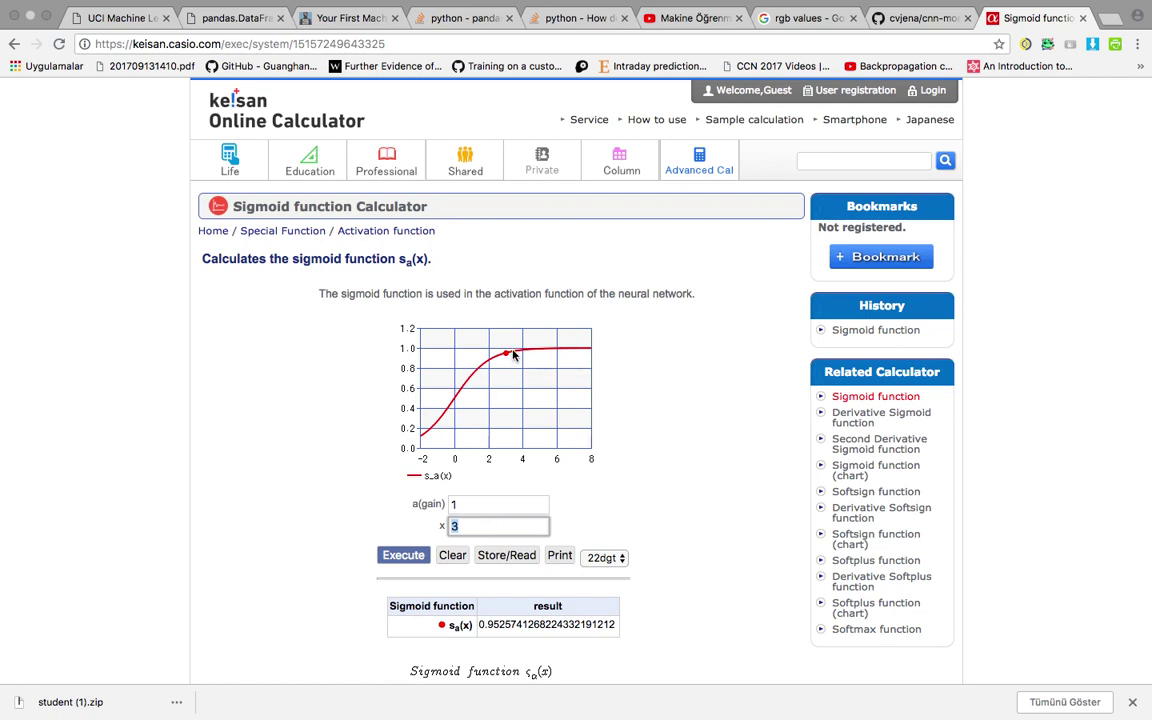
text(4)
click(410, 556)
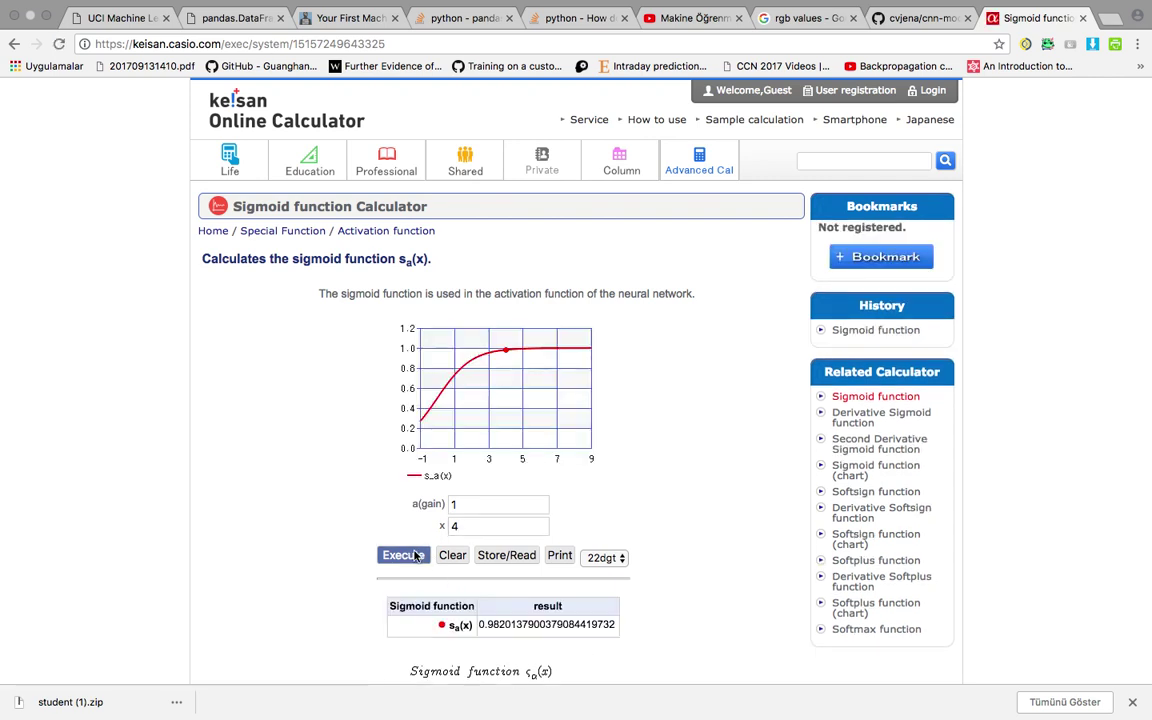
double_click(458, 527)
text(5)
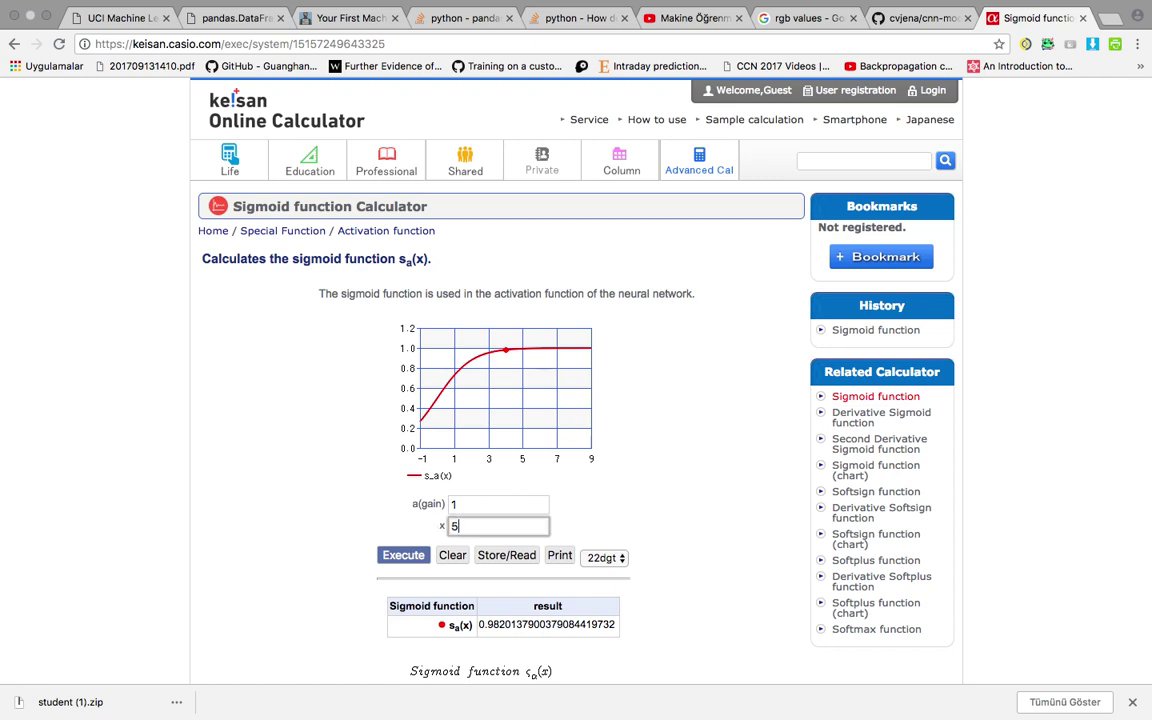
click(414, 554)
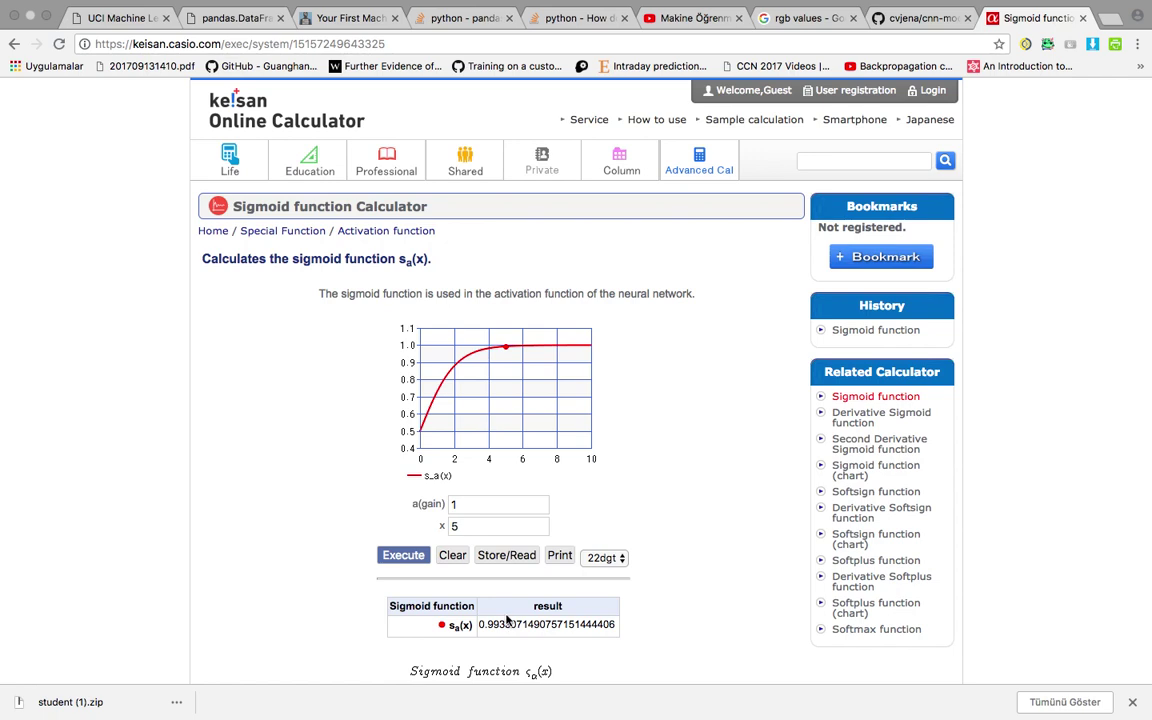
Calculate the sigmoid function for the large inputs x = 175 and x = 40, and select the last result.
double_click(450, 526)
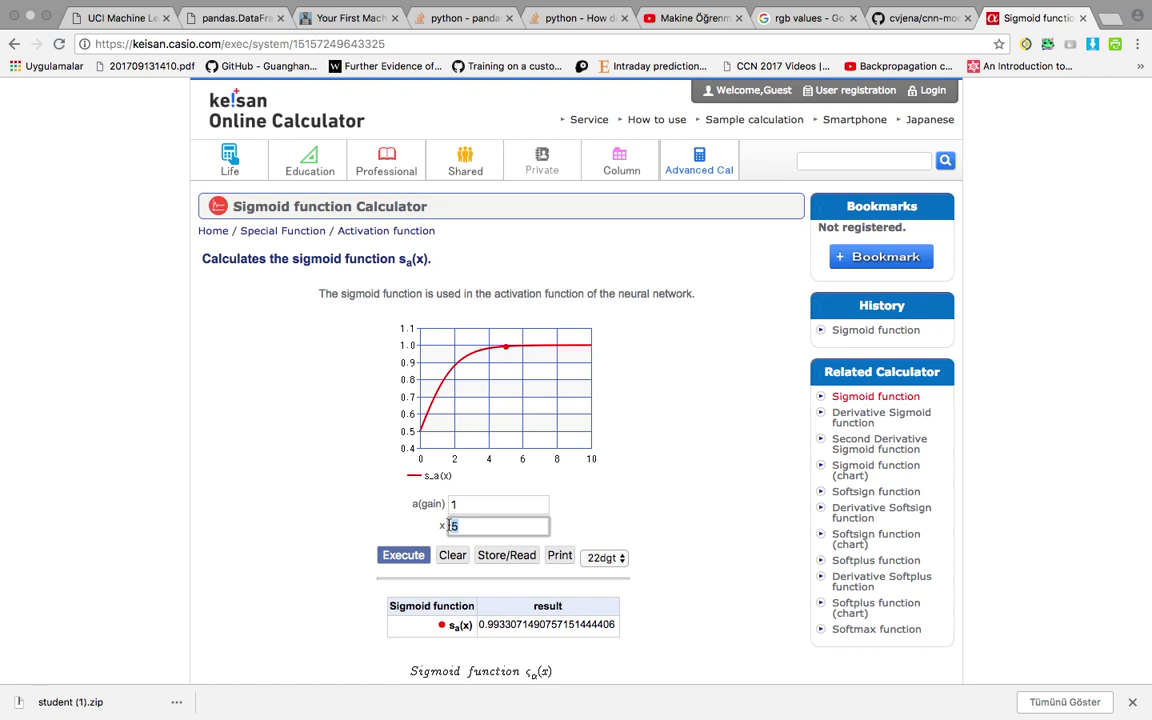
text(175)
click(405, 554)
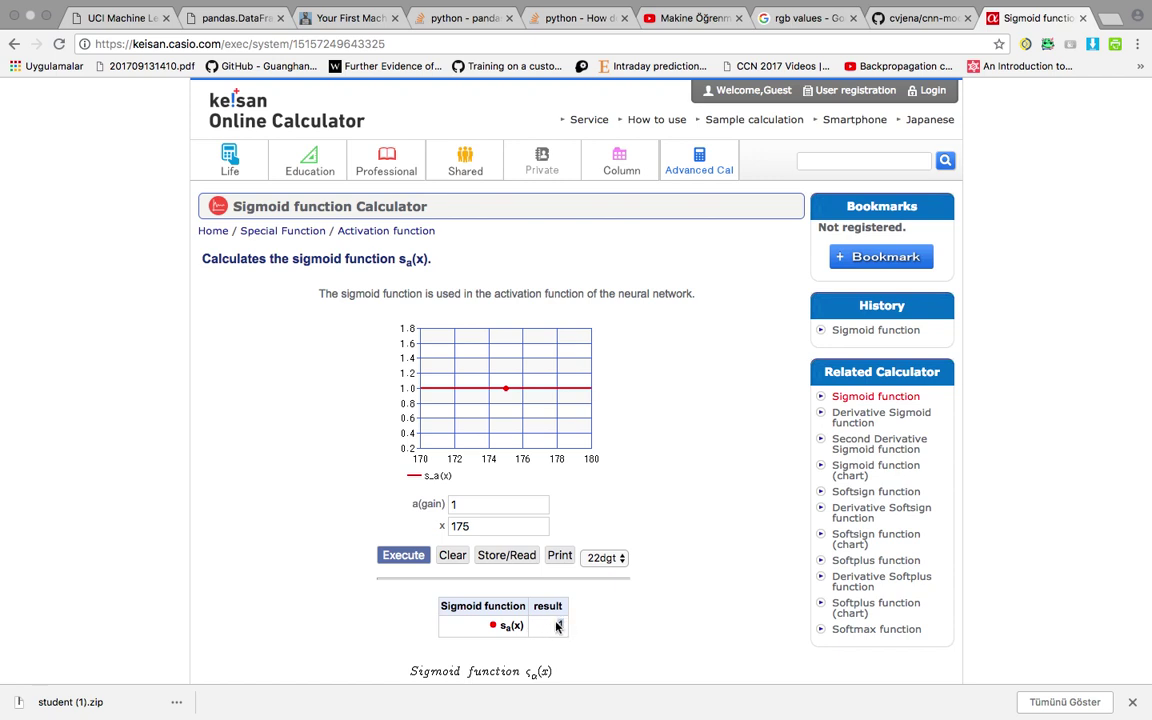
click(463, 527)
double_click(463, 527)
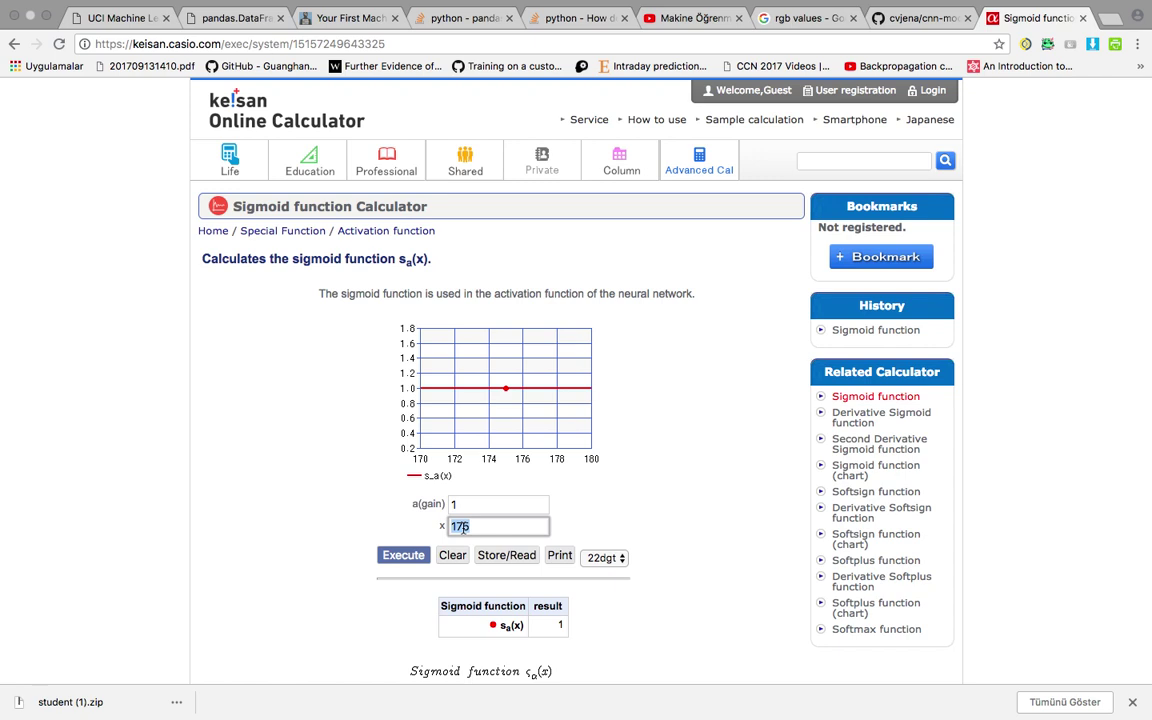
text(40)
click(410, 557)
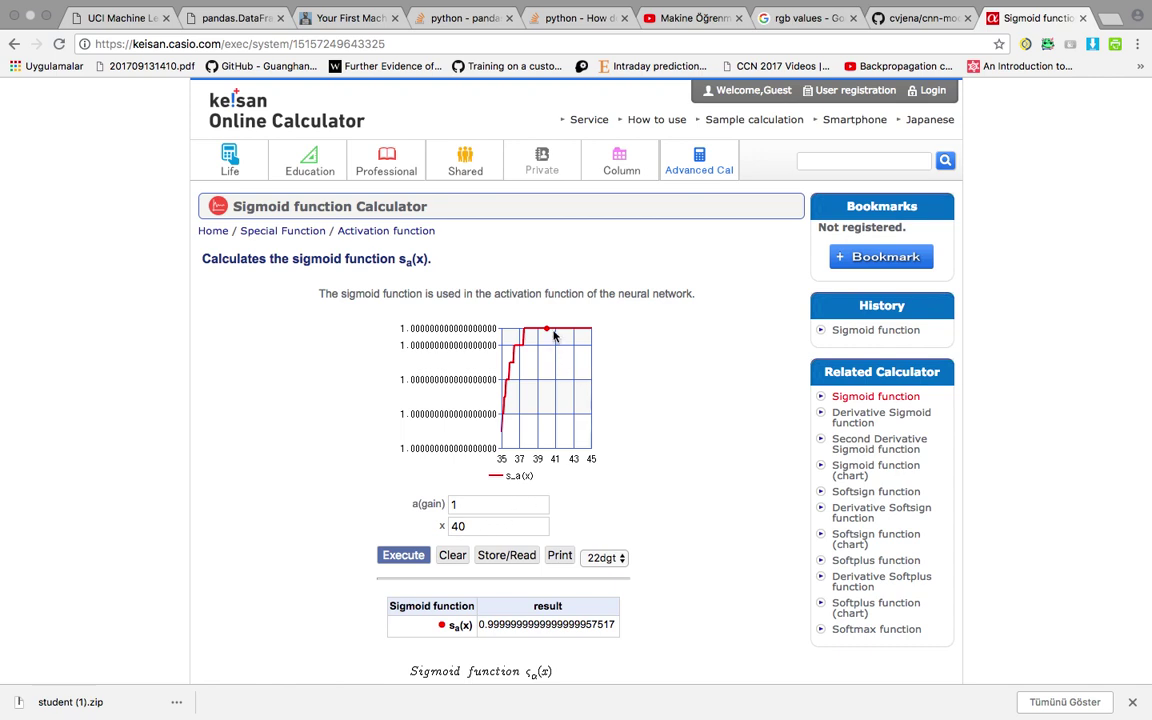
click(609, 624)
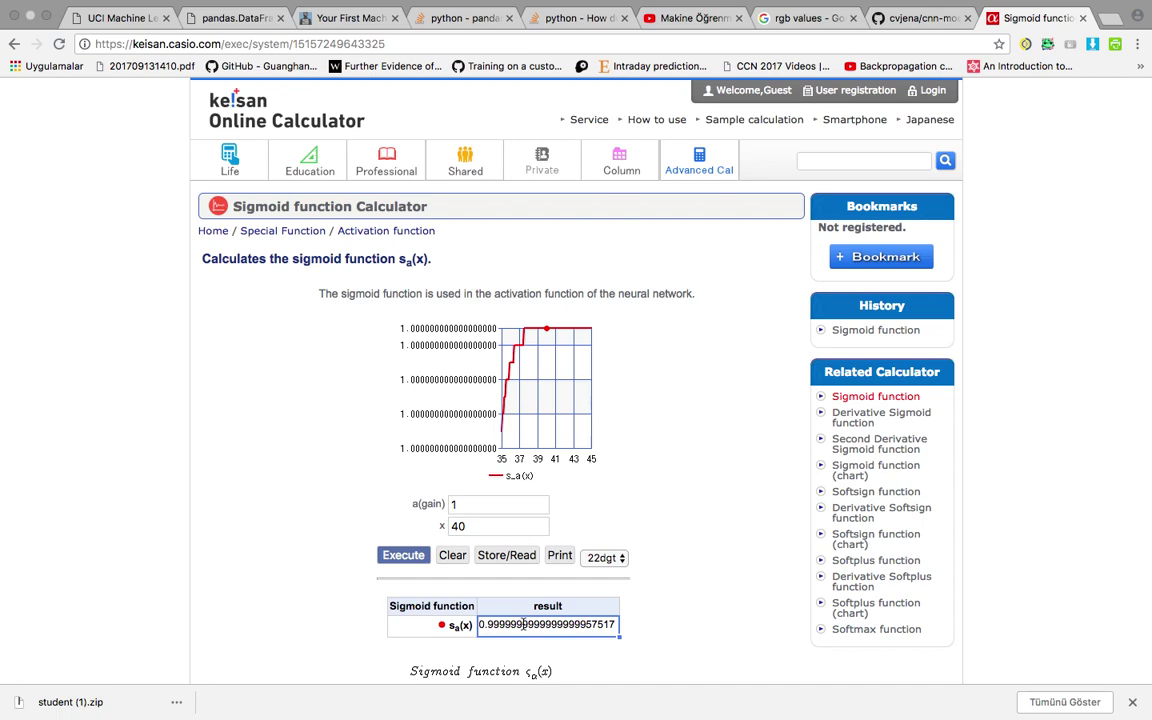
Check the first Medu value in PyCharm's output against the Medu attribute description on the UCI Student Performance page in Chrome.
key(ctrl+Left)
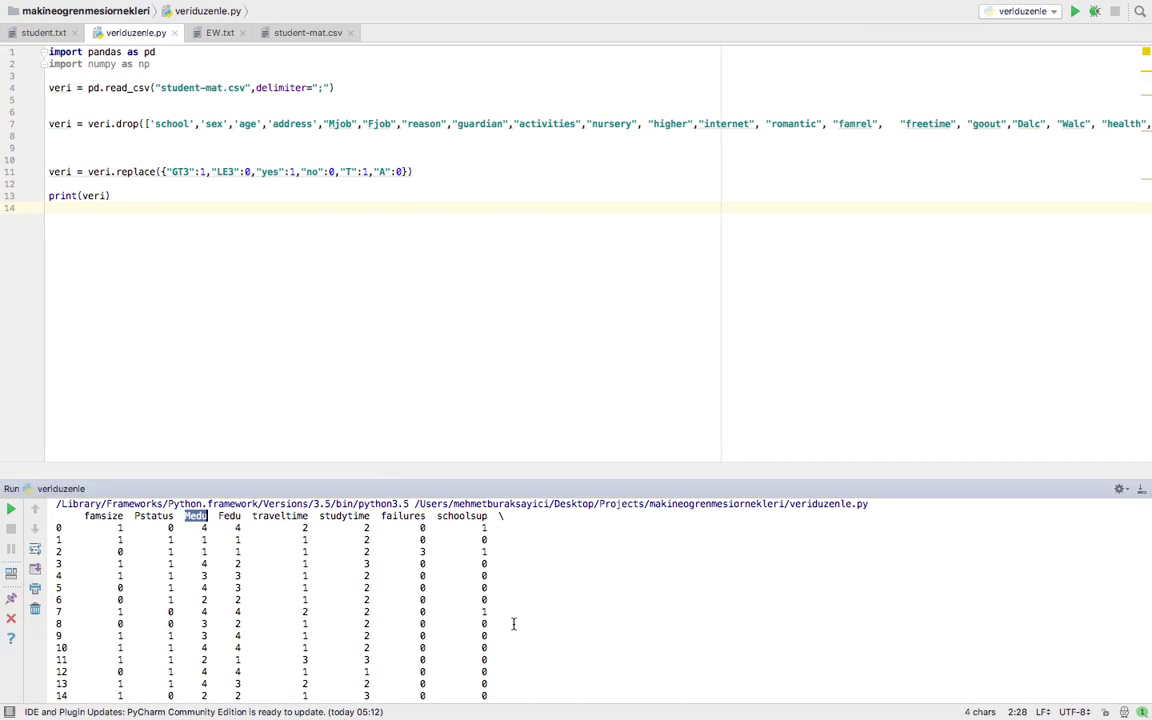
drag(207, 527, 201, 527)
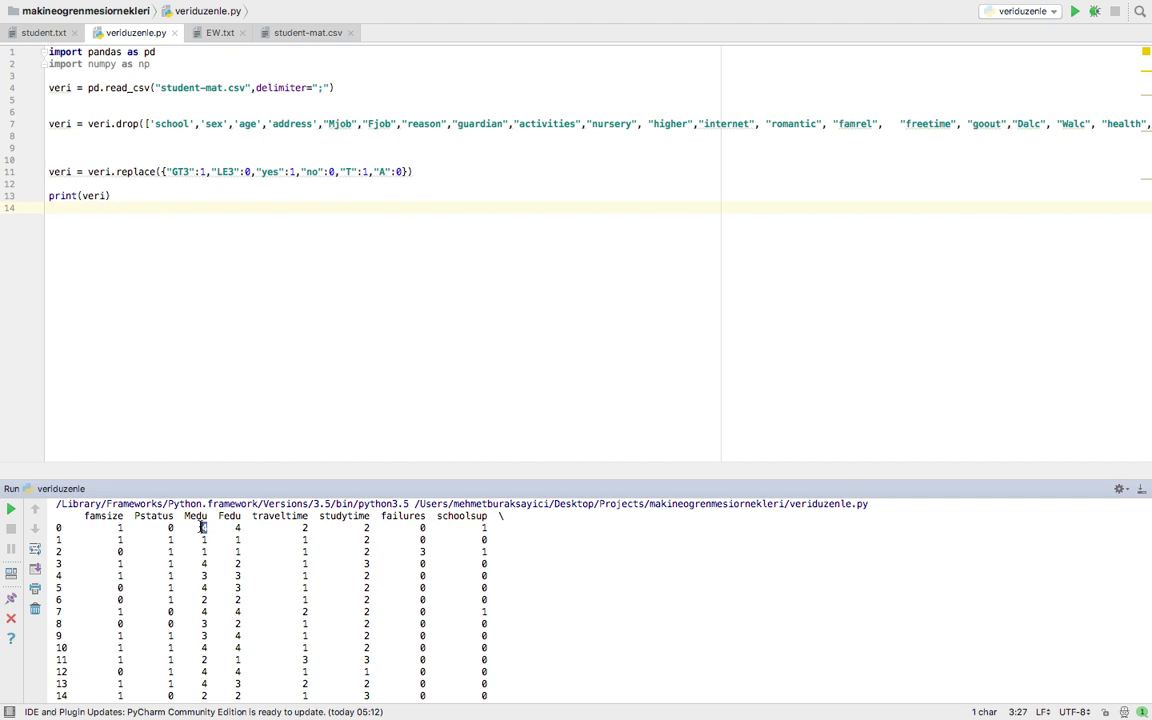
key(ctrl+Right)
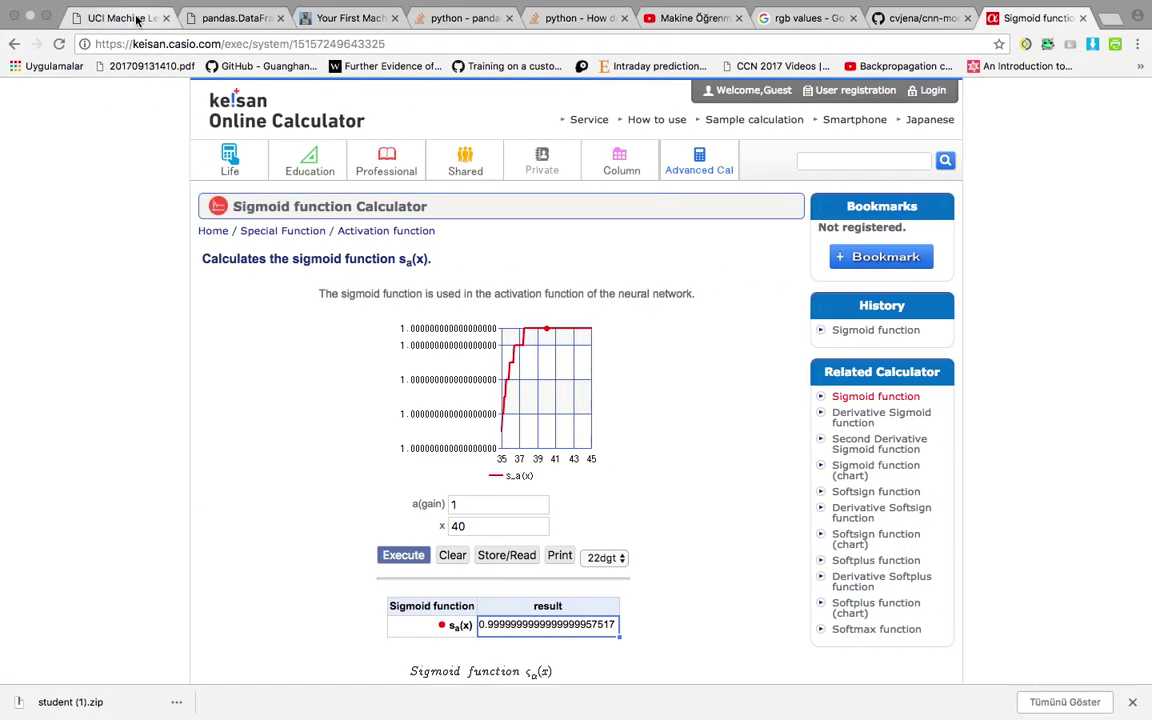
click(138, 20)
click(172, 275)
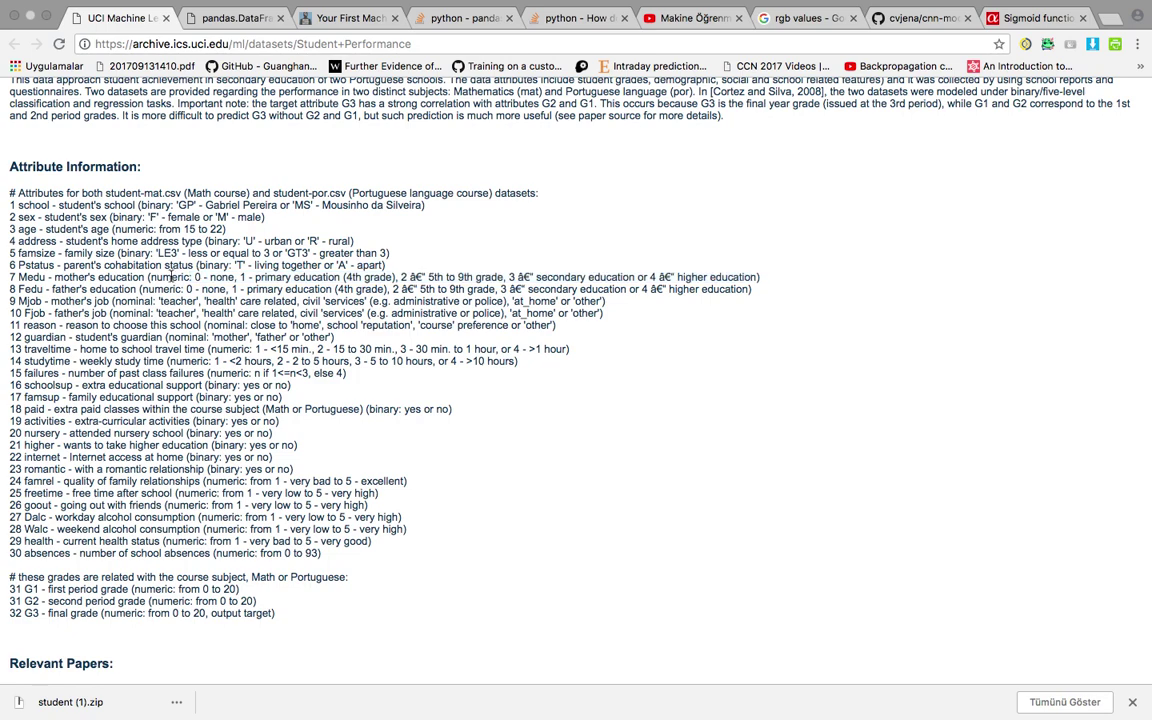
drag(235, 277, 393, 278)
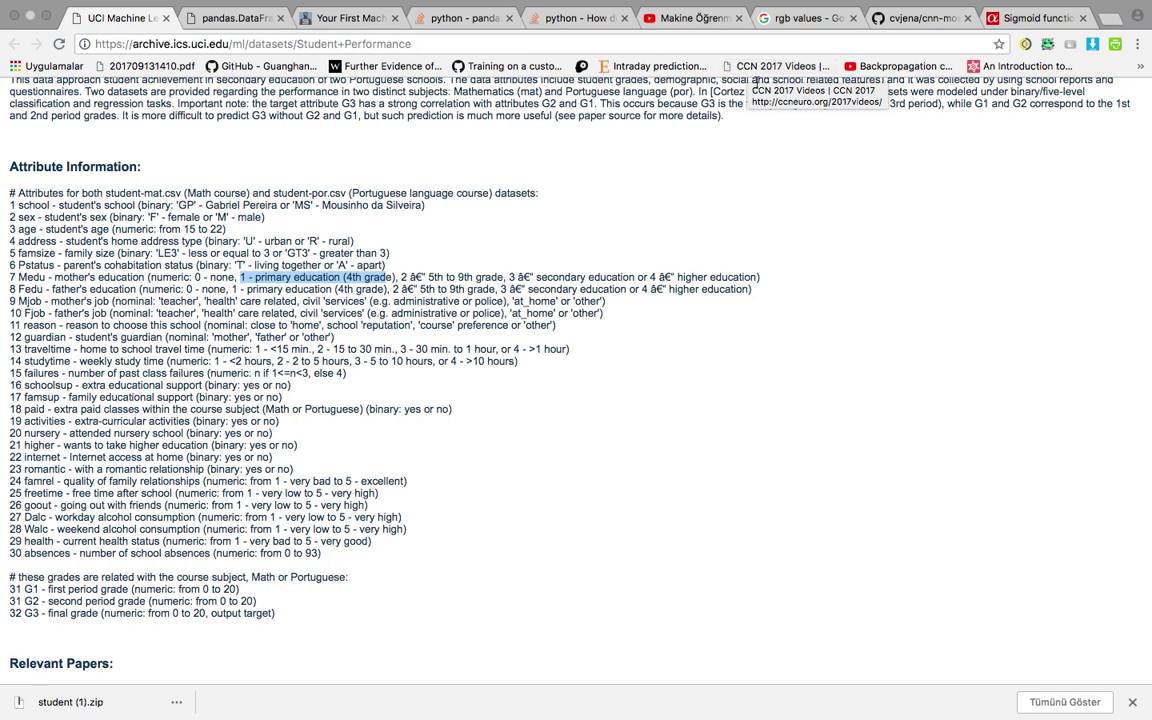
Return to the sigmoid function calculator and calculate the function for x = 0.25 and for x = 0.5.
click(1007, 26)
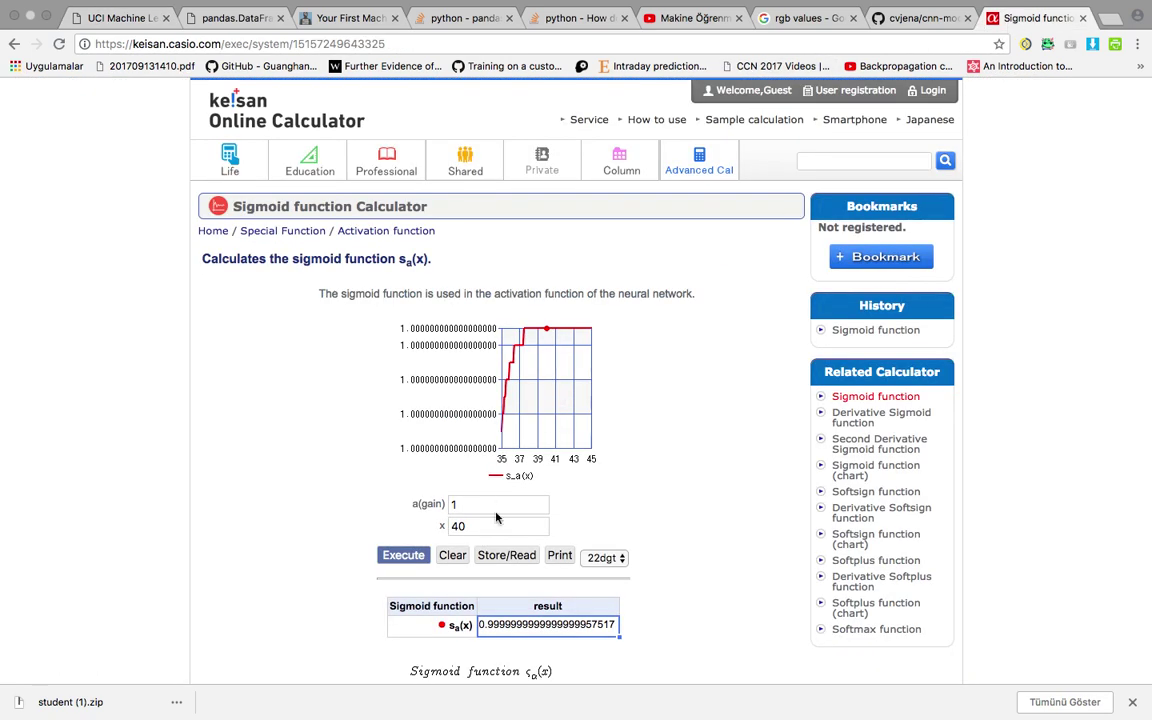
click(467, 525)
drag(467, 525, 420, 527)
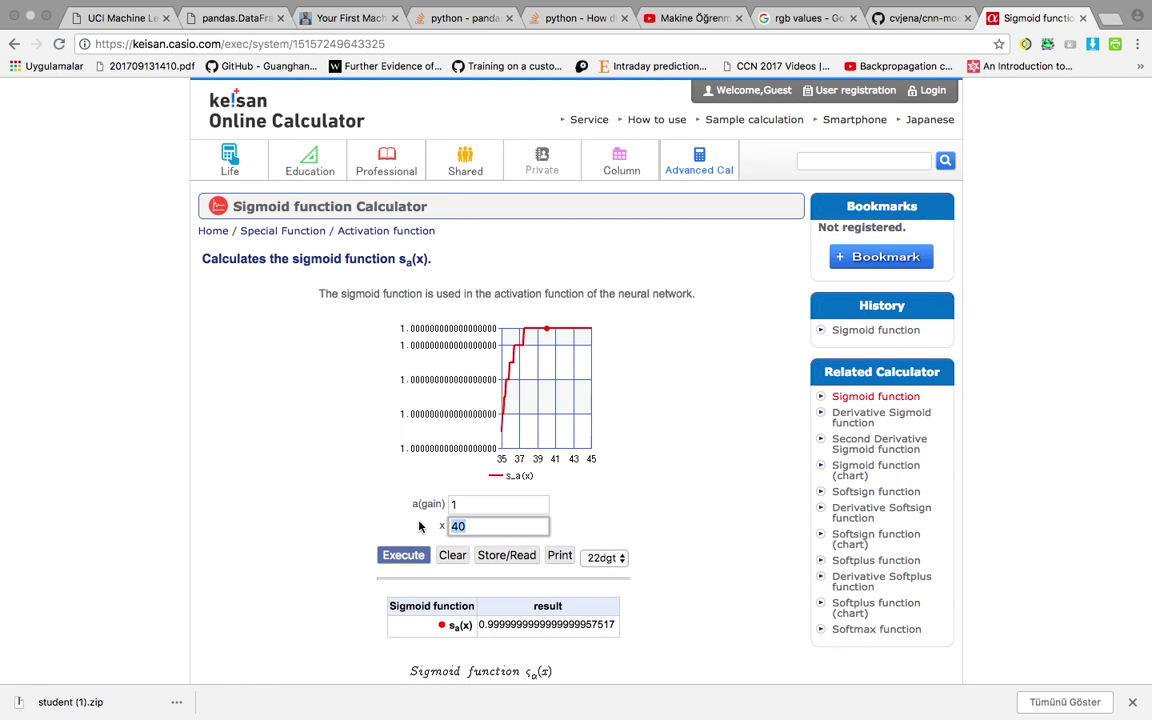
text(0.25)
click(400, 552)
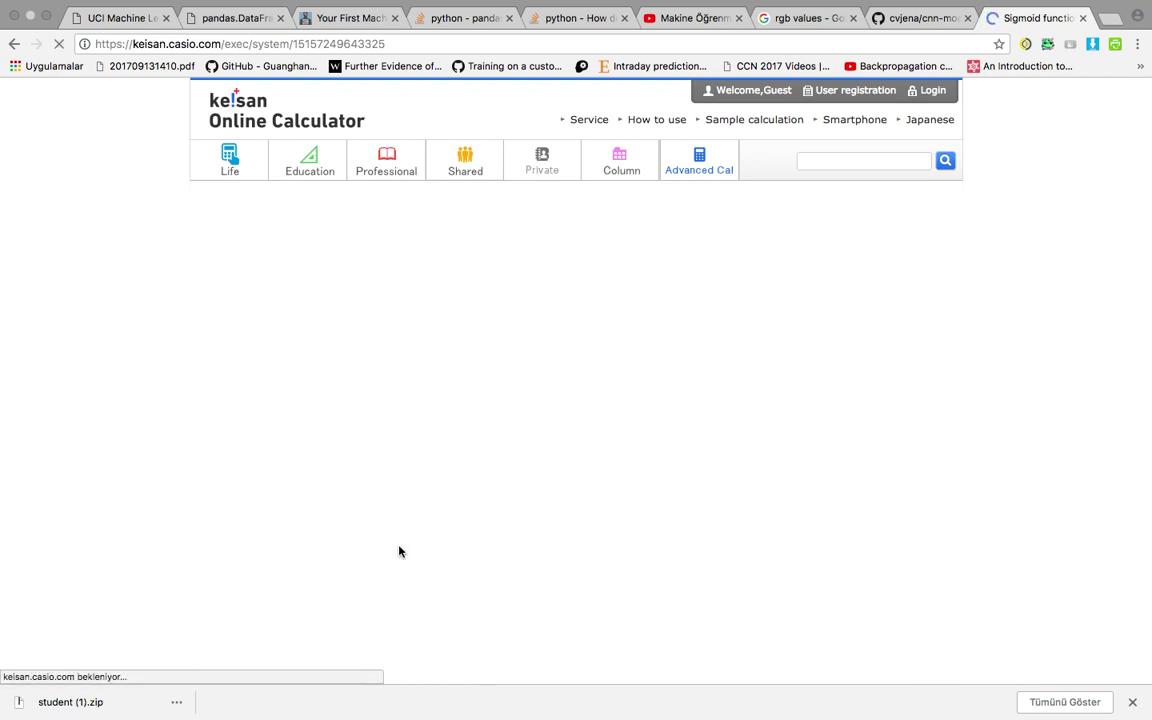
double_click(466, 526)
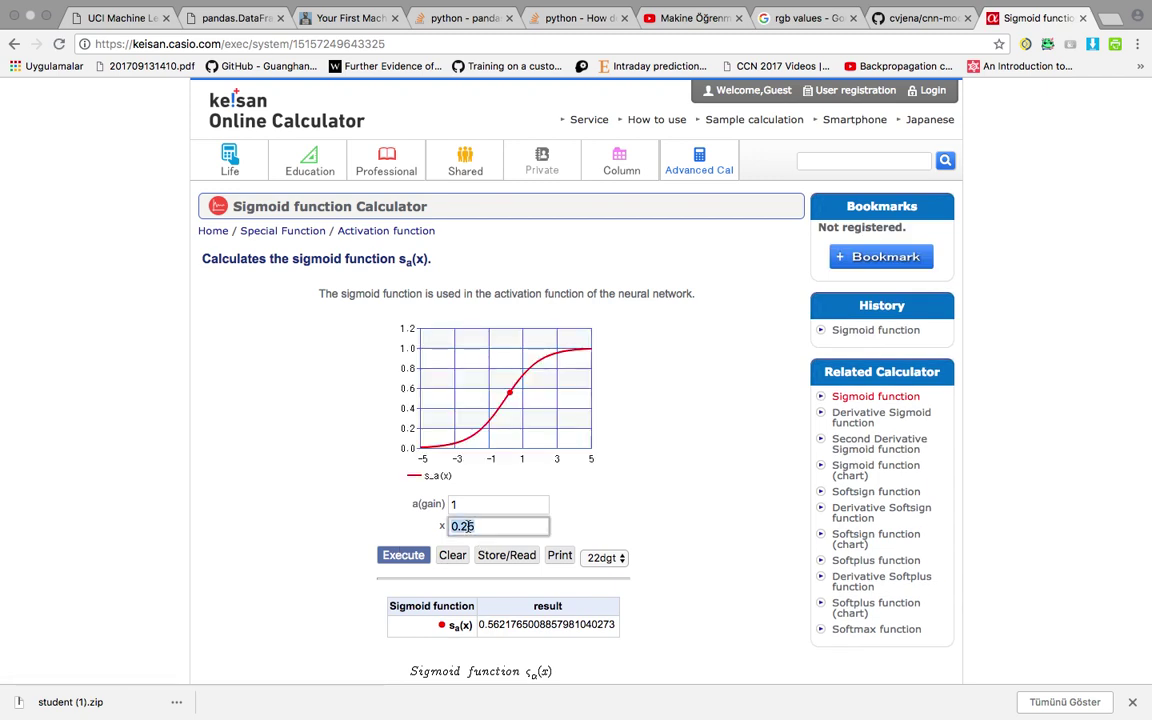
text(0.5)
click(418, 558)
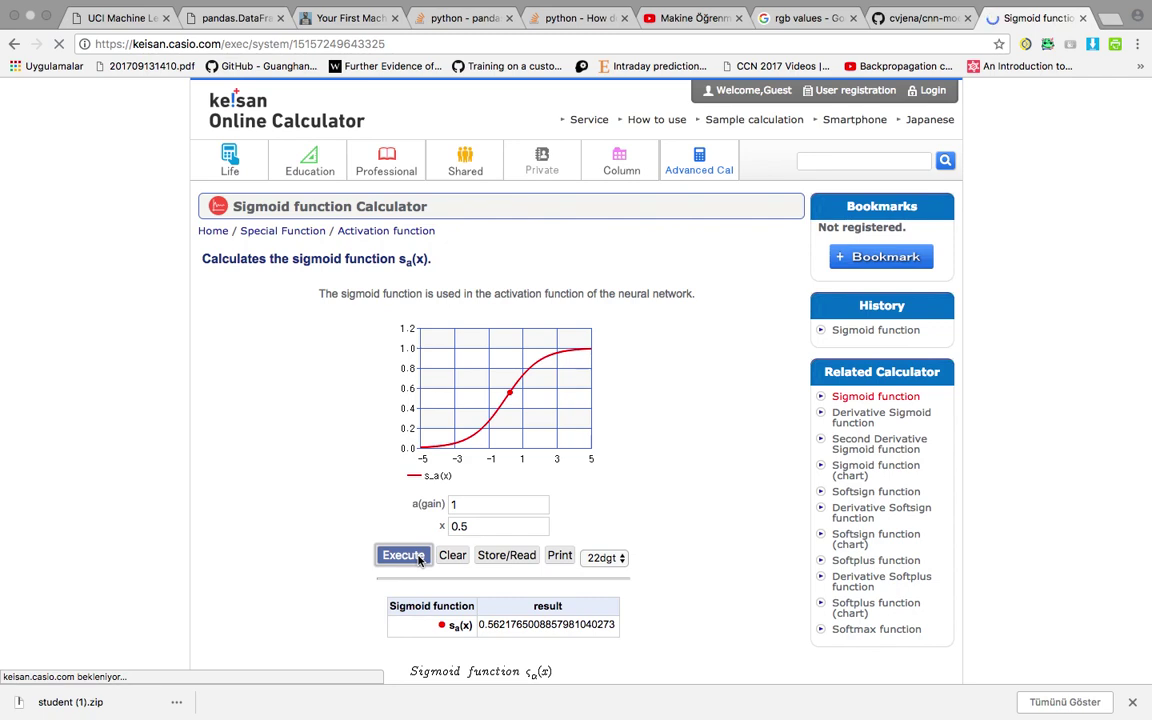
Calculate the sigmoid function for x = 0.75 and for x = 1, keeping the gain at 1.
double_click(466, 526)
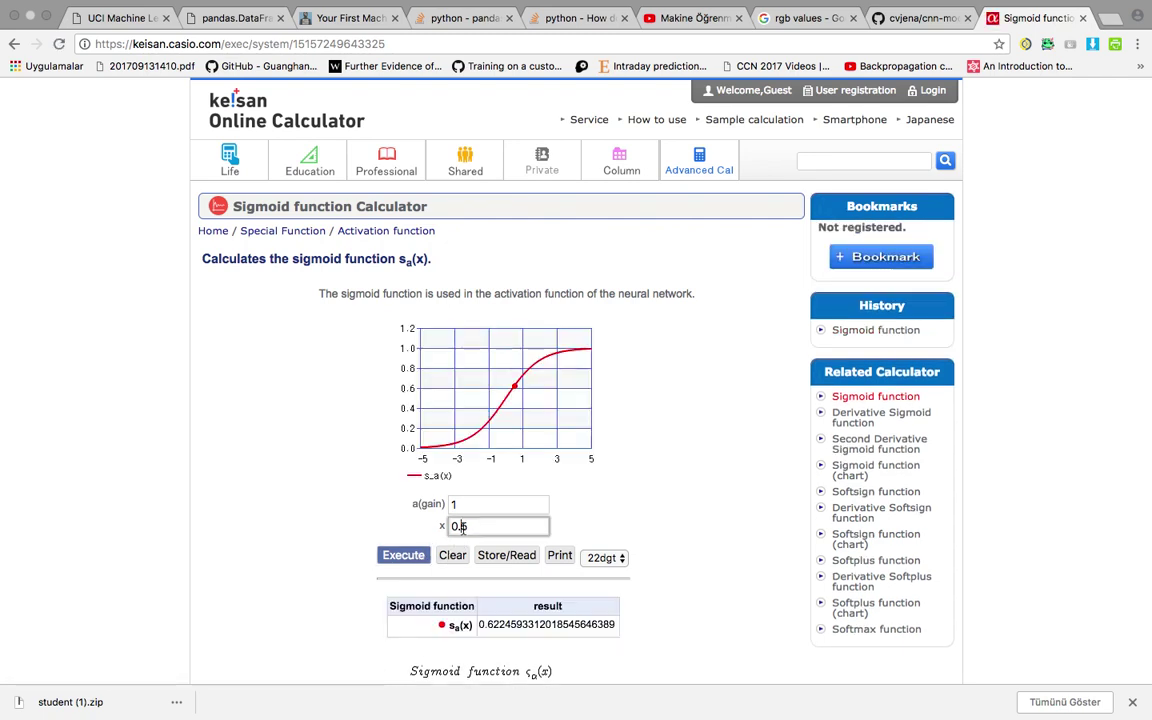
text(0.75)
click(405, 557)
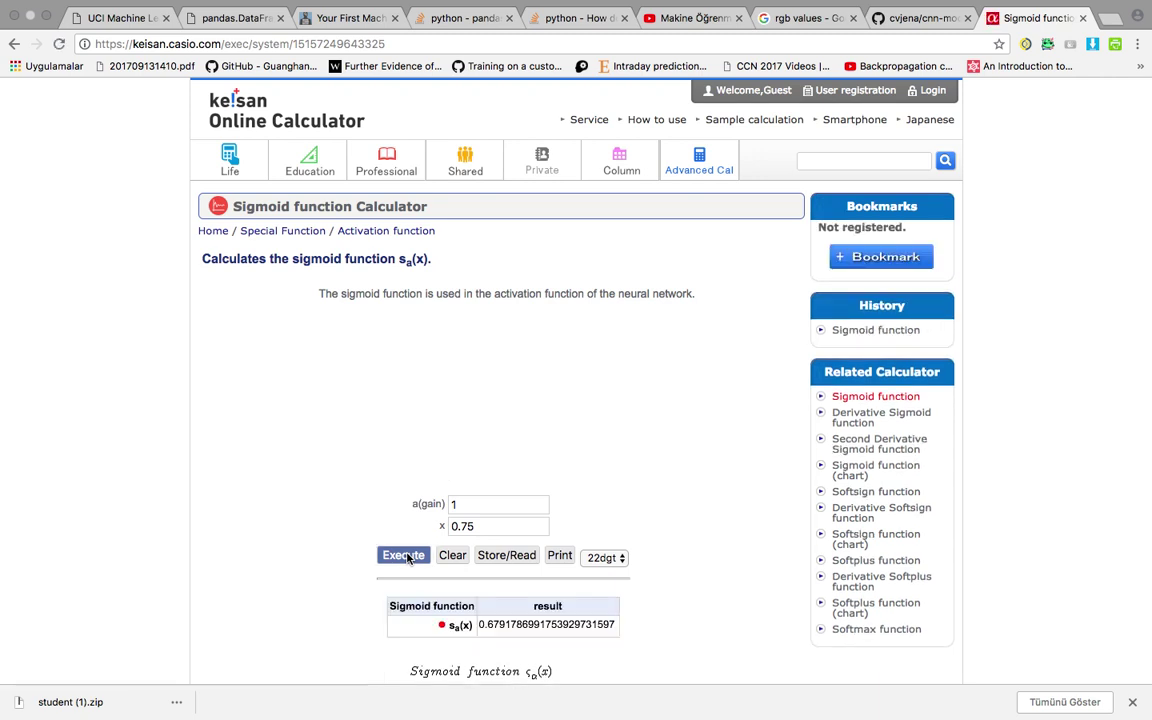
double_click(461, 526)
text(1)
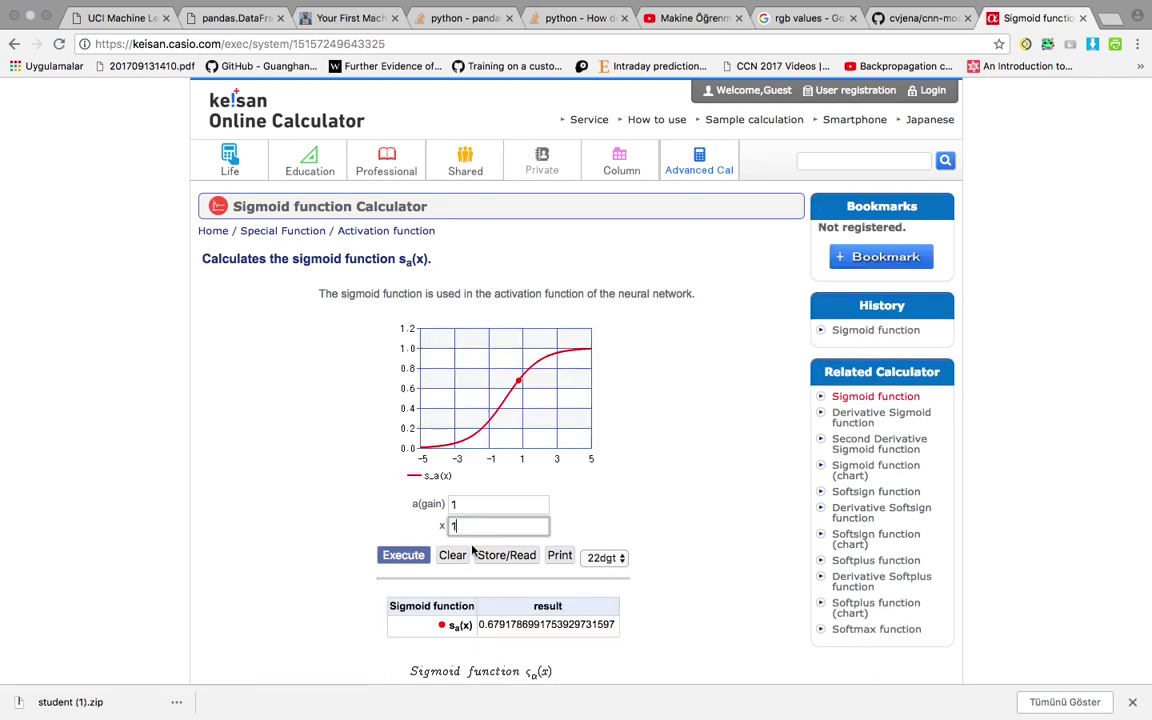
click(415, 562)
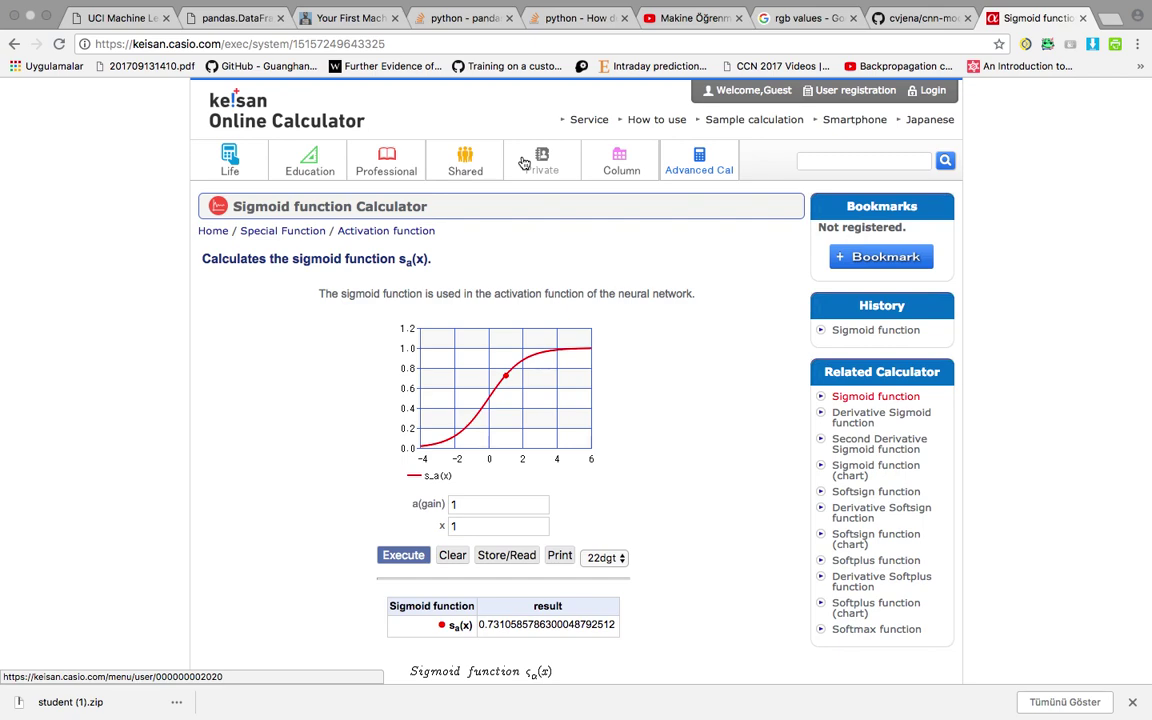
Review the Stack Overflow answers on scaling pandas DataFrame columns with sklearn, highlighting MinMaxScaler in the accepted answer's code.
click(483, 12)
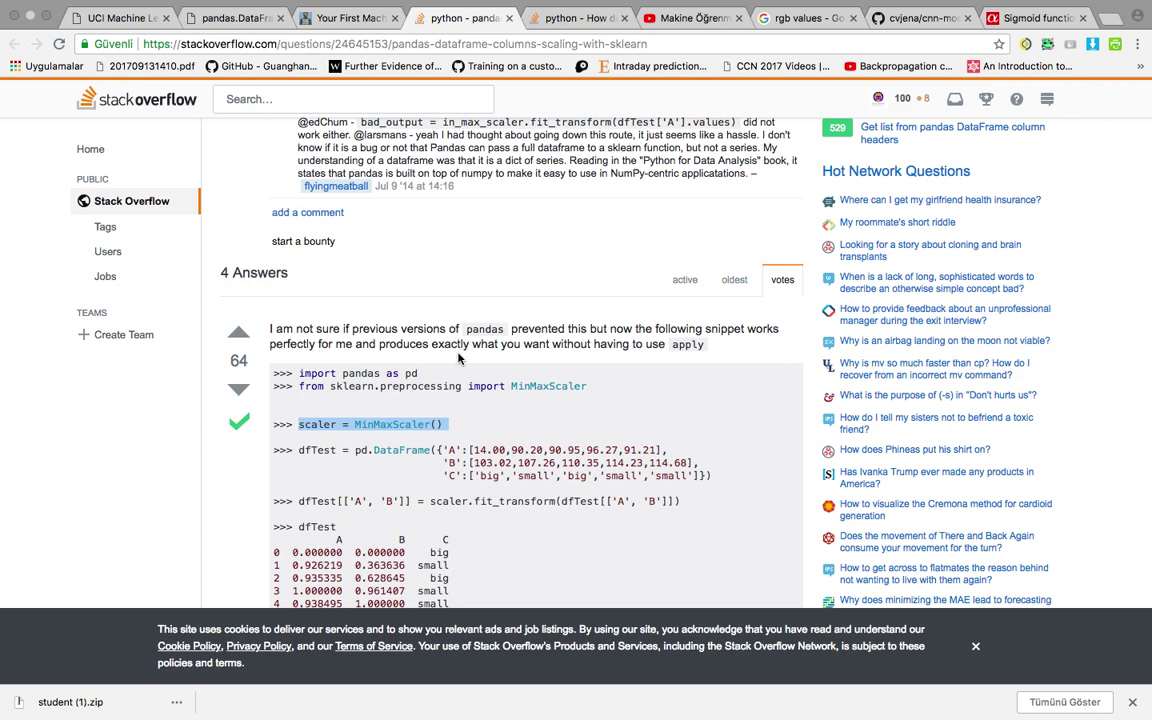
scroll(470, 420, down, 3)
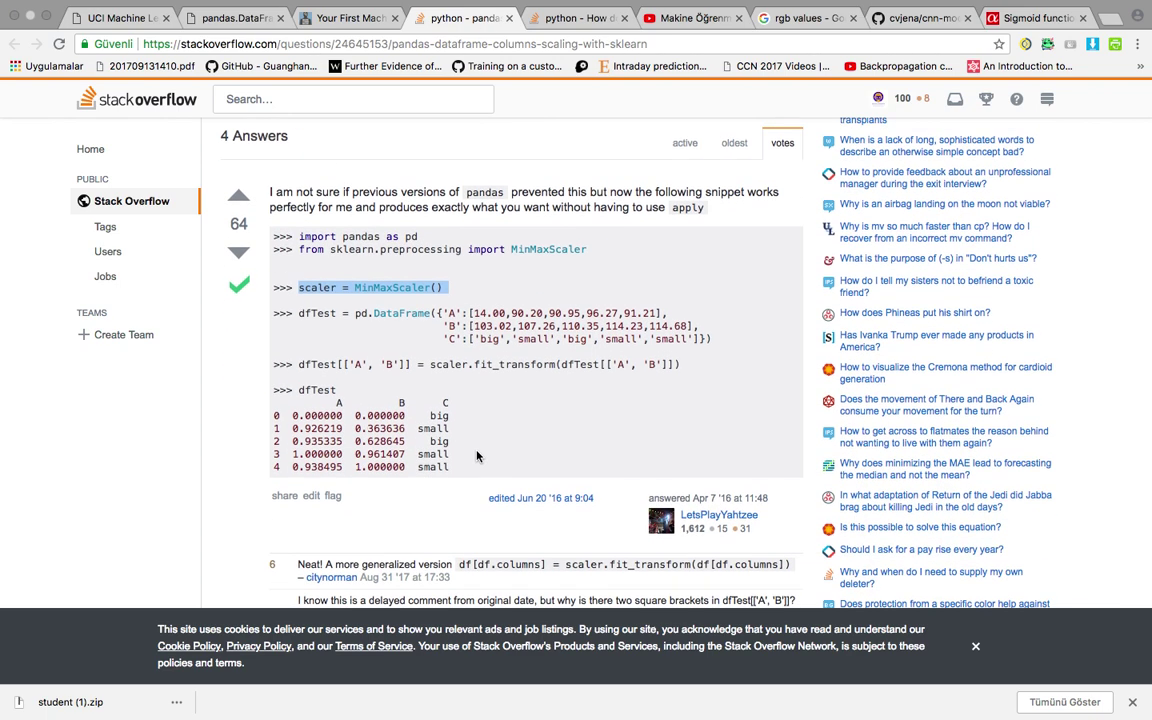
double_click(410, 287)
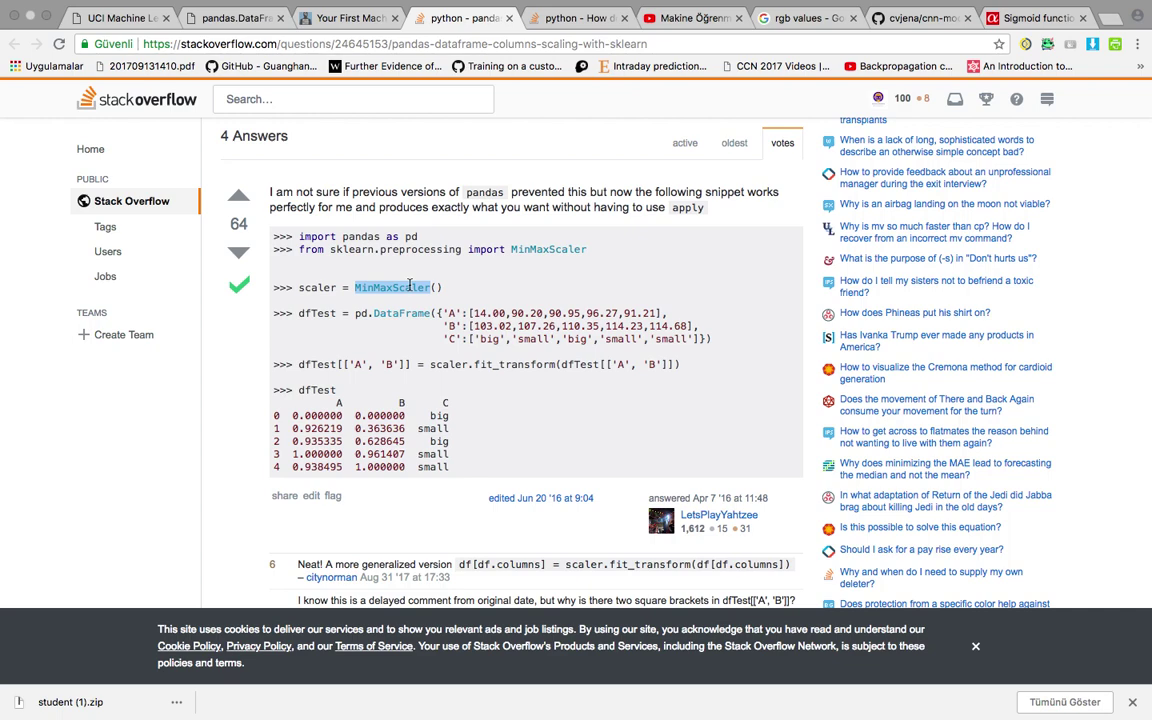
scroll(409, 286, down, 10)
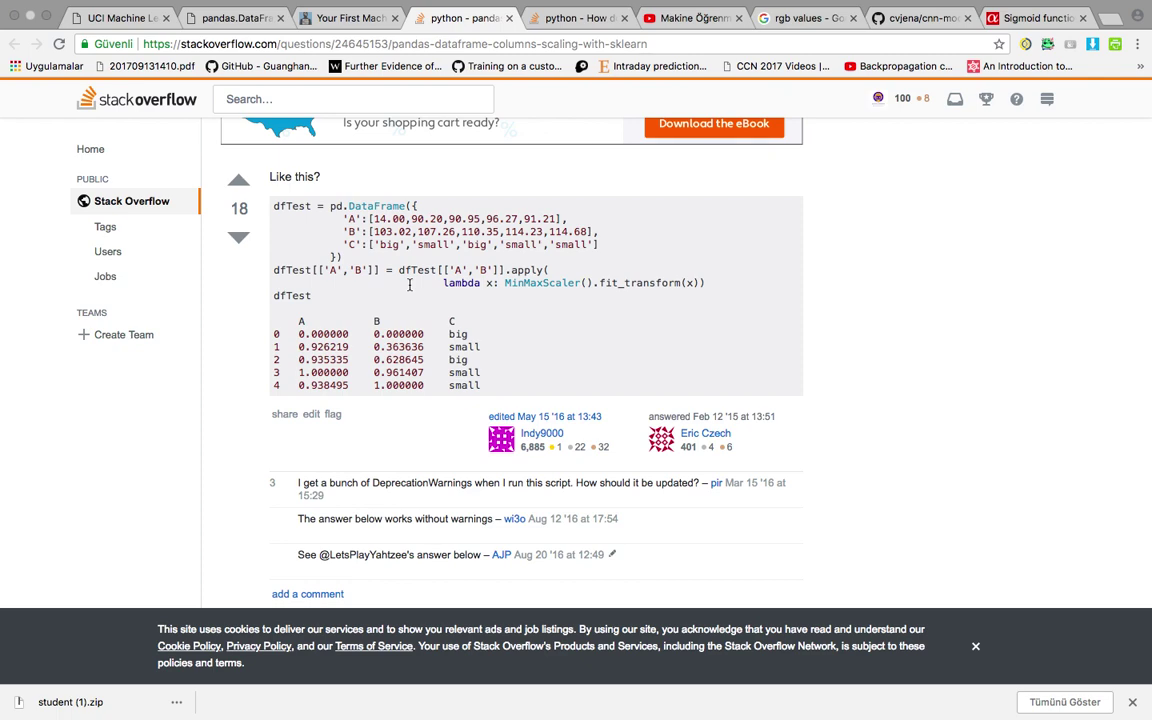
scroll(409, 286, down, 5)
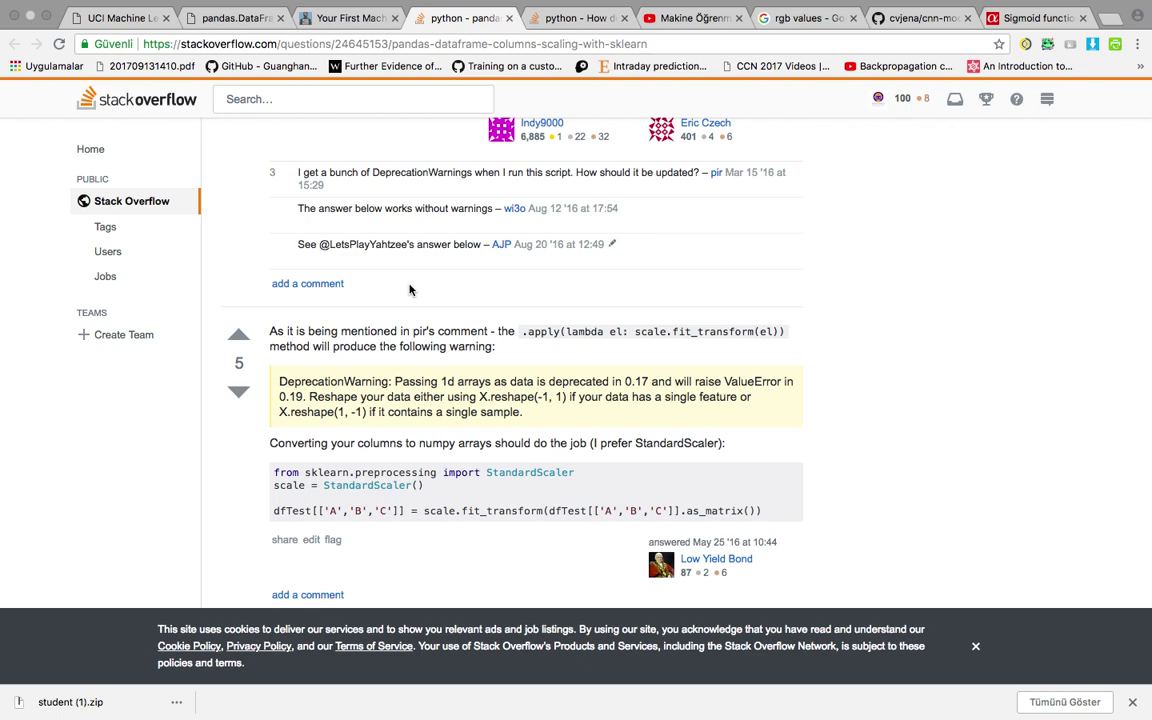
Switch to PyCharm, rerun the veriduzenle script and view the first rows of its printed output.
key(ctrl+Left)
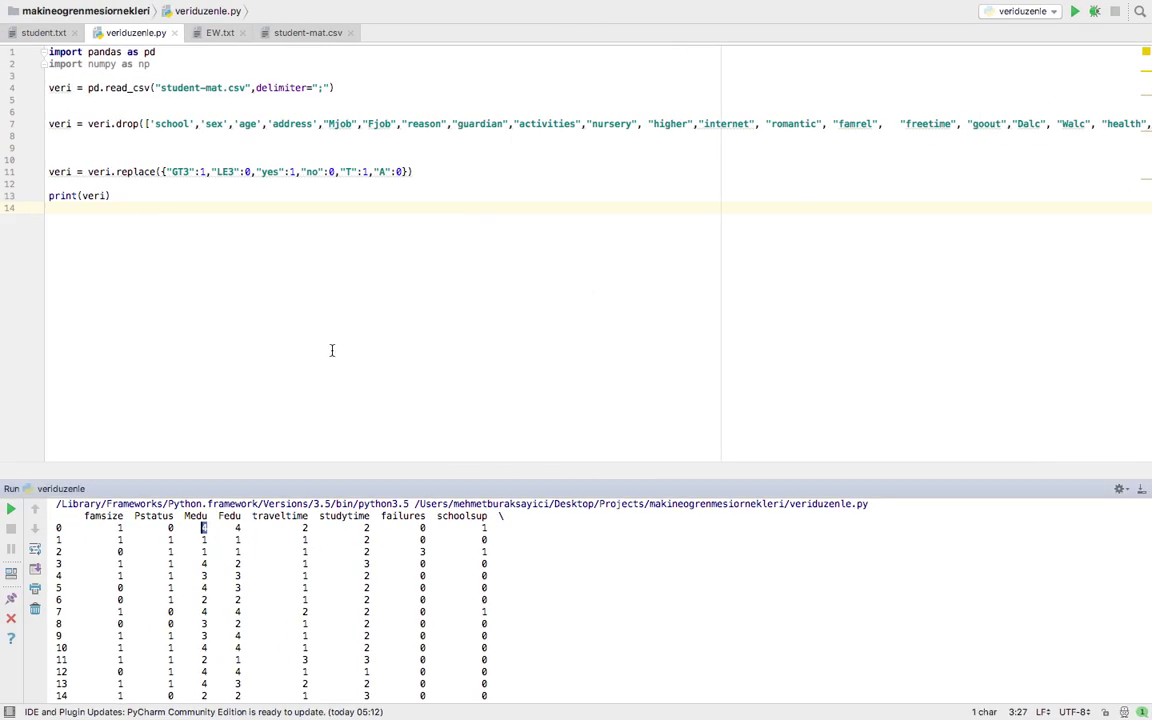
click(11, 508)
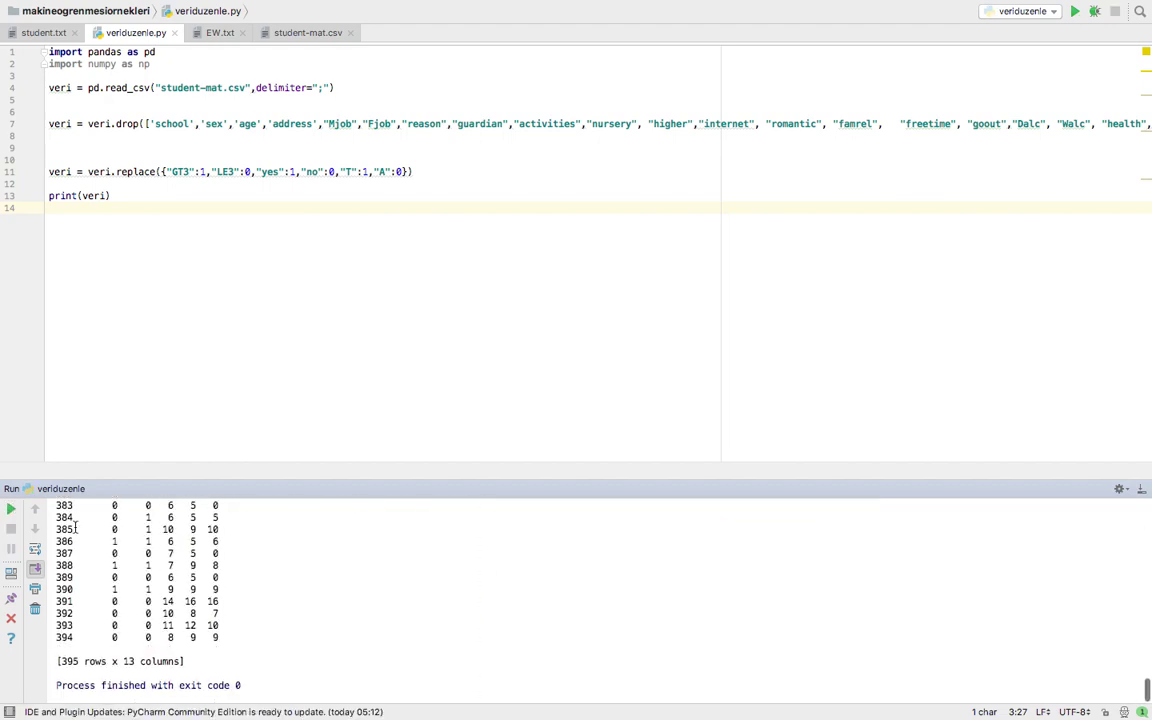
scroll(75, 533, up, 20)
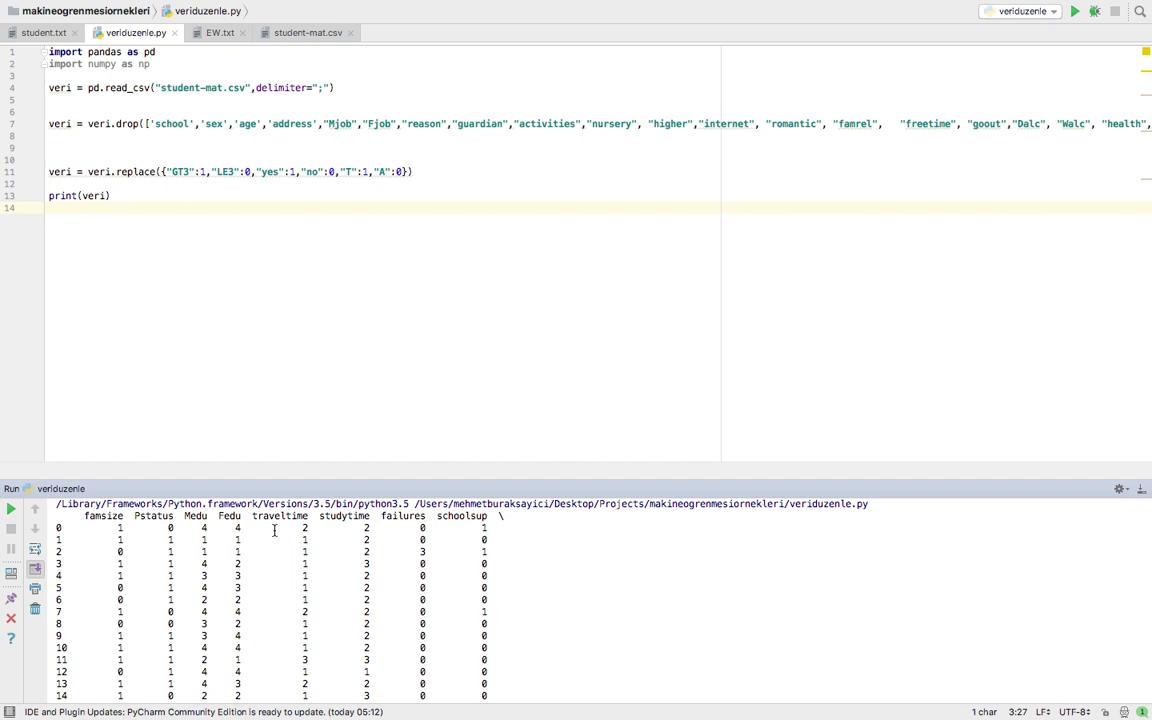
Add two blank lines at the end of veriduzenle.py, below the print(veri) statement.
click(300, 208)
key(Return)
key(Return)
Insert three blank lines below the numpy import and begin a new import statement on line 3.
click(296, 51)
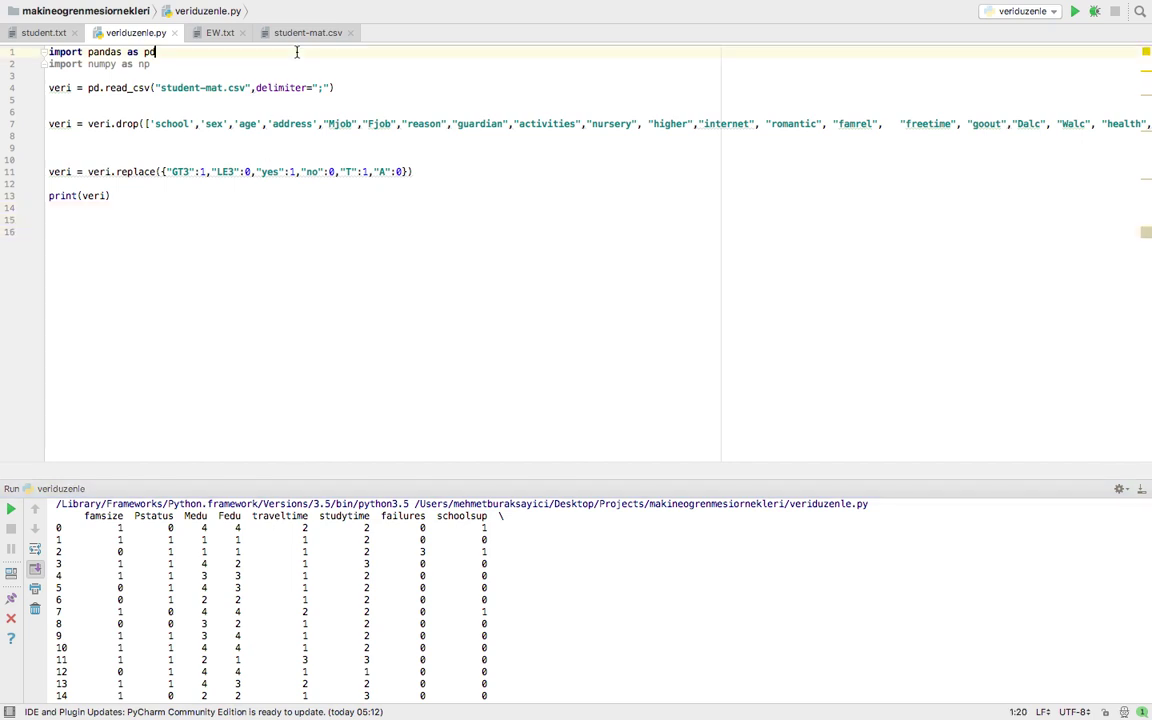
click(298, 63)
key(Return)
key(Return)
key(Return)
key(Up)
key(Up)
key(Up)
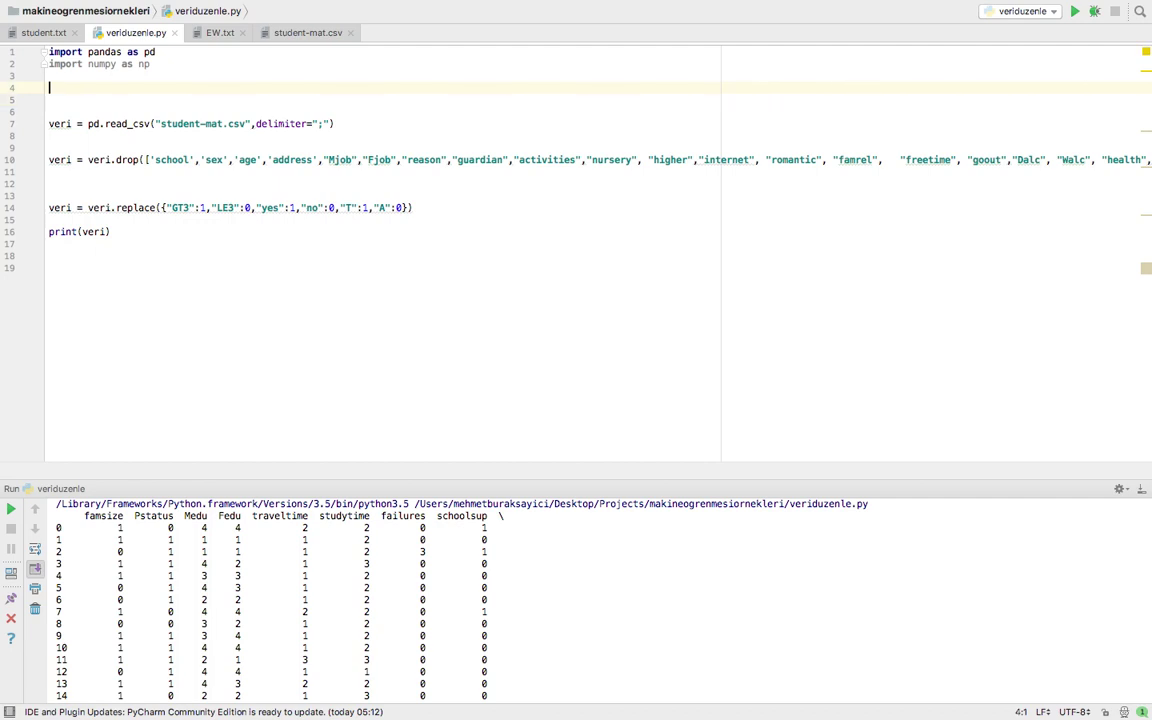
key(Down)
text(import)
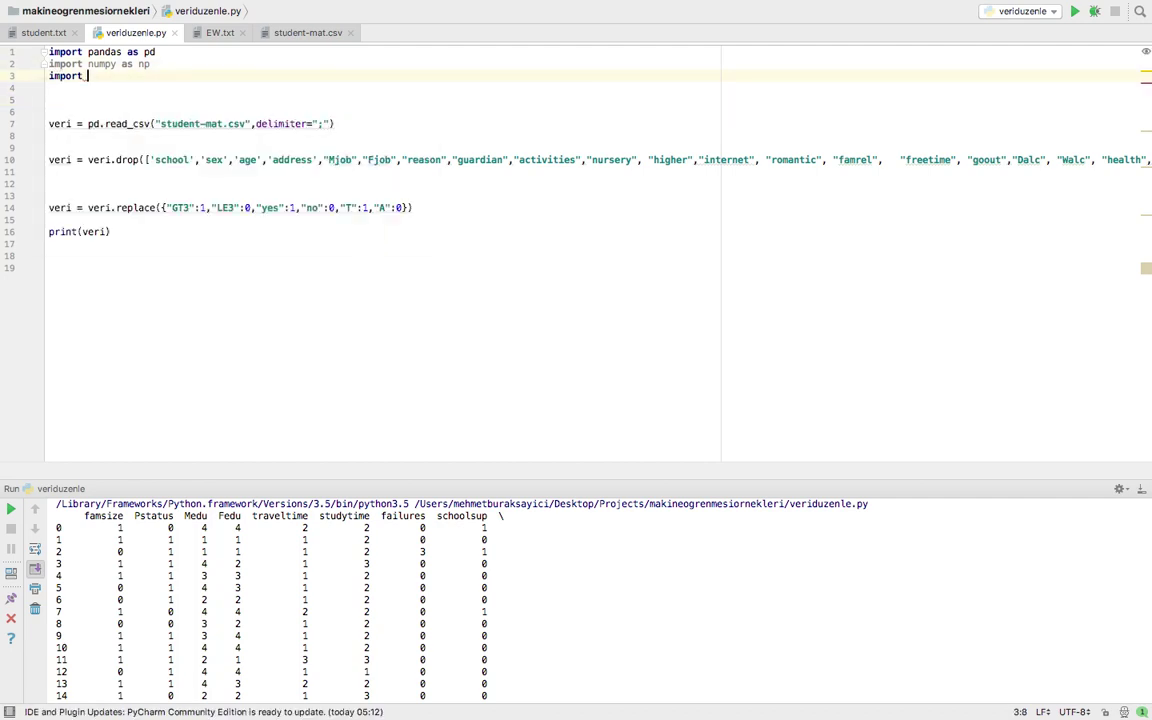